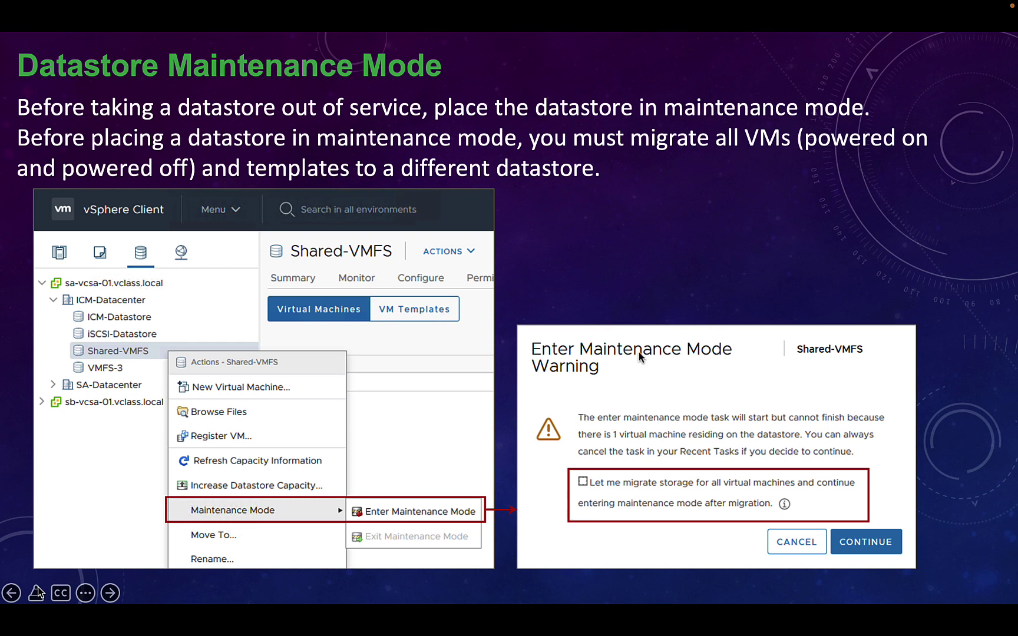
Step: End the slide show and switch to the vSphere Client in the remote desktop session
{"action": "left_click", "coordinate": [588, 459]}
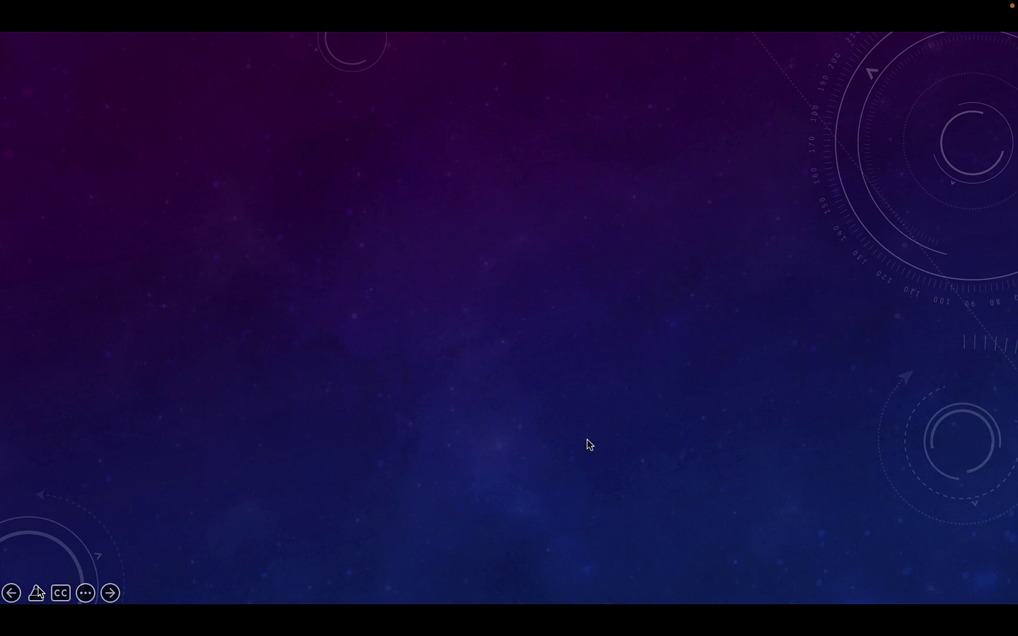
{"action": "key", "text": "Escape"}
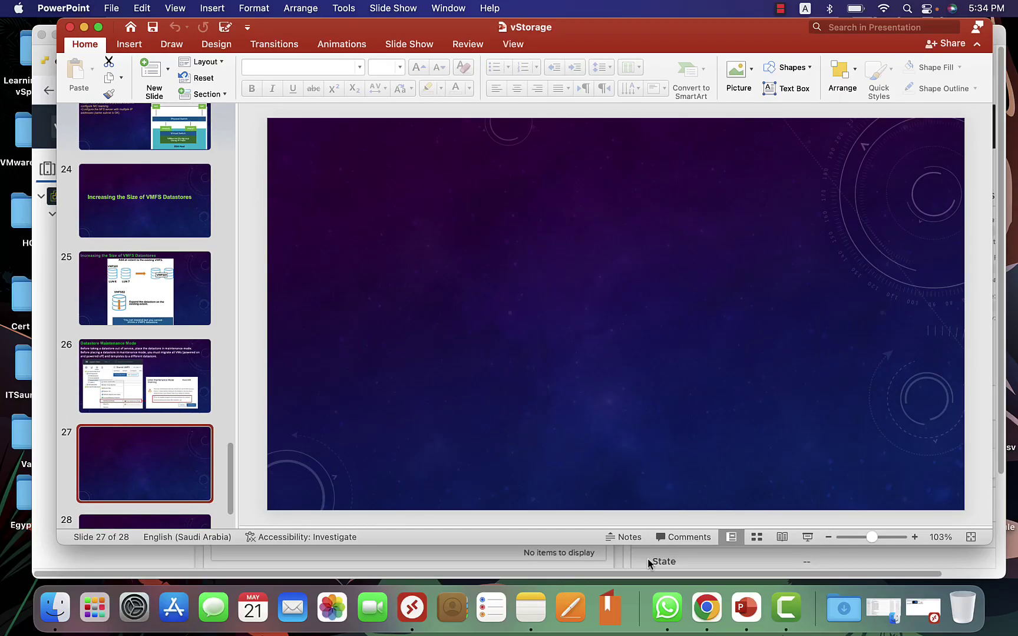
{"action": "left_click", "coordinate": [412, 607]}
{"action": "left_click", "coordinate": [70, 34]}
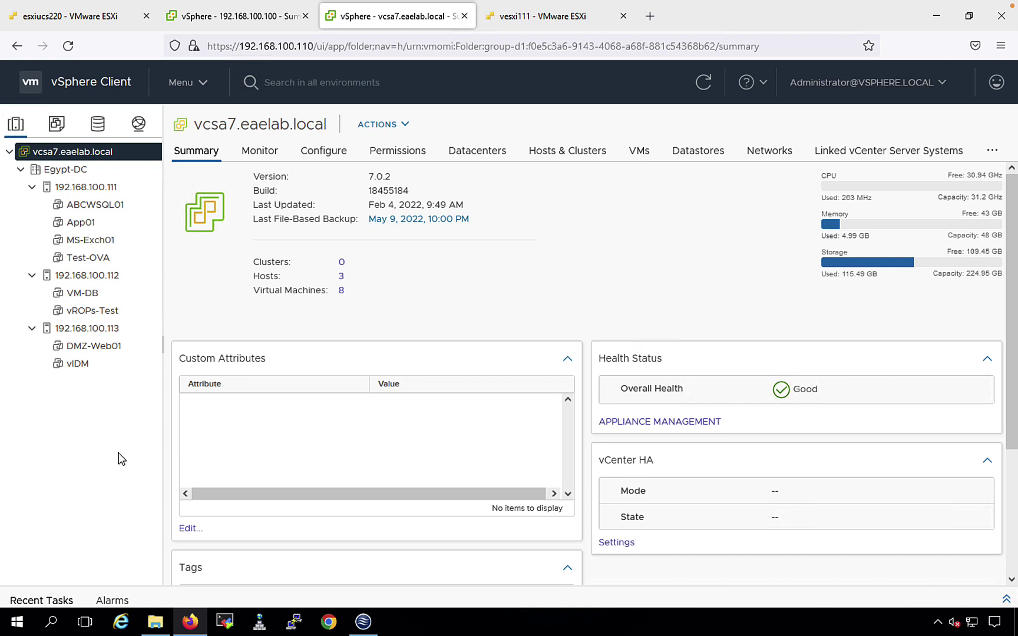
Step: Check the capacity and free space of the datastores on host 192.168.100.111
{"action": "left_click", "coordinate": [101, 188]}
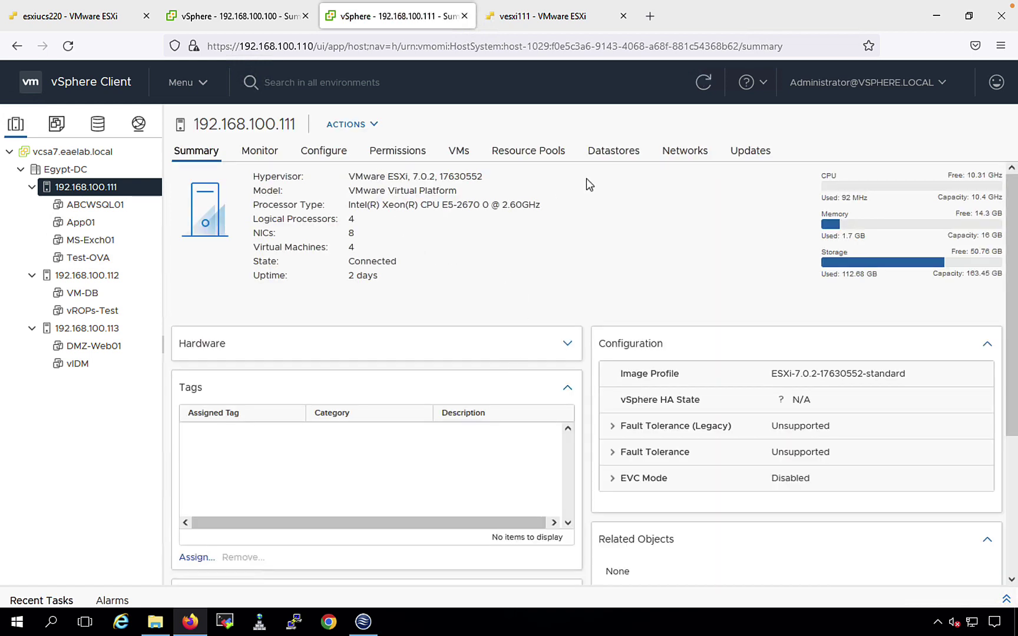
{"action": "left_click", "coordinate": [611, 154]}
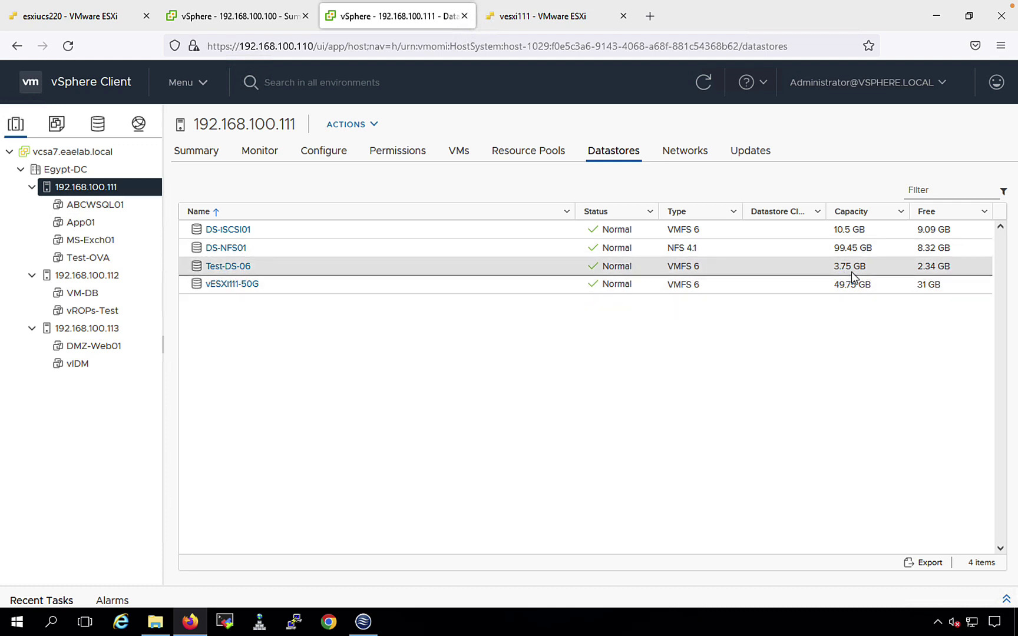
{"action": "left_click_drag", "start_coordinate": [535, 211], "coordinate": [514, 211]}
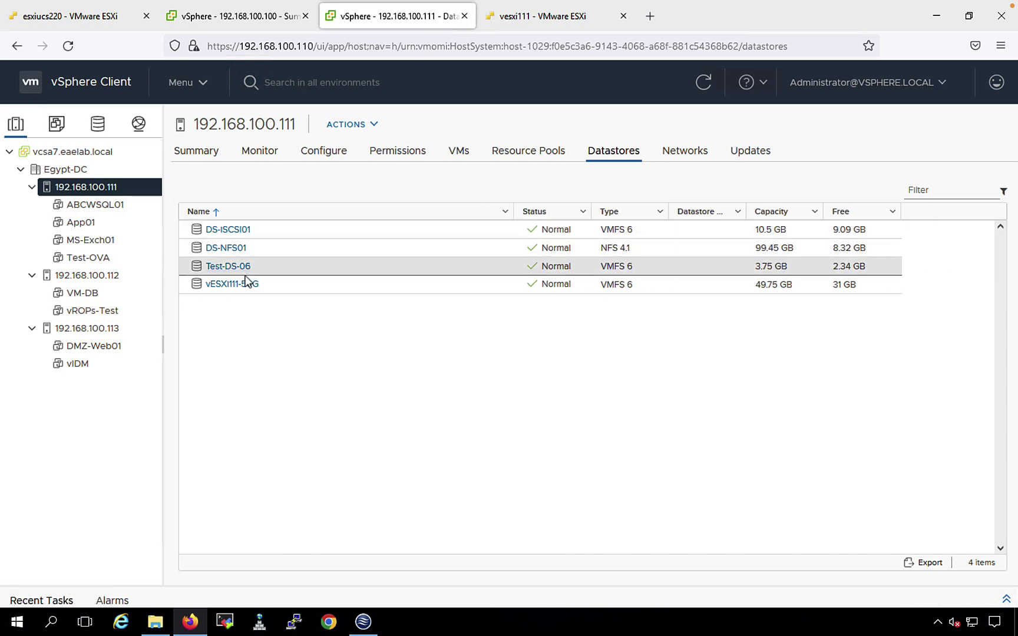
Step: Examine the capacity of the iSCSI disk backing Test-DS-06 among the host's storage devices
{"action": "left_click", "coordinate": [324, 158]}
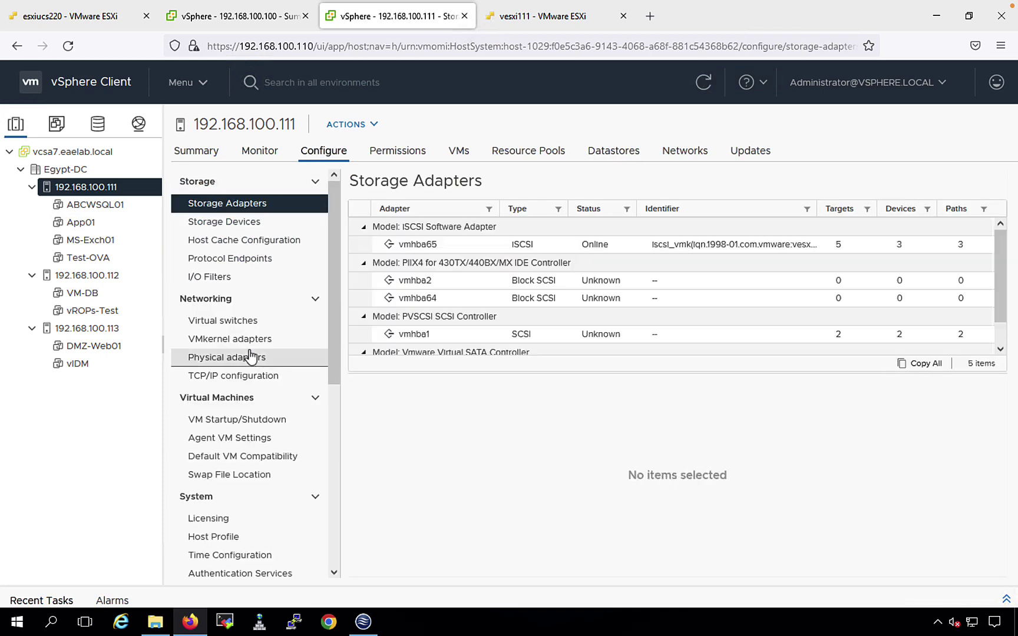
{"action": "left_click", "coordinate": [239, 226]}
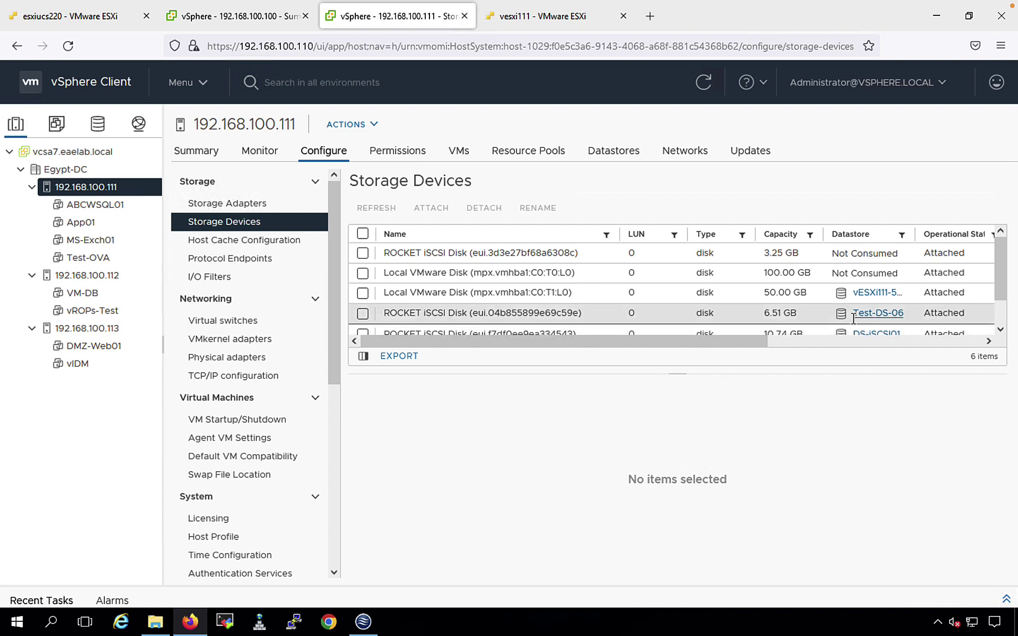
{"action": "left_click", "coordinate": [362, 314]}
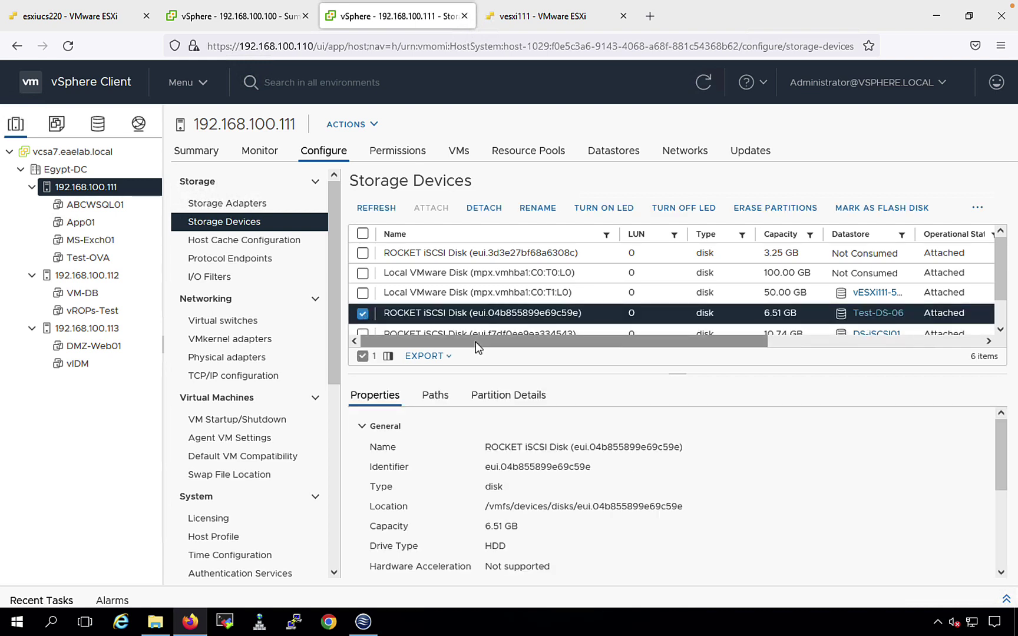
{"action": "left_click_drag", "start_coordinate": [476, 342], "coordinate": [501, 343]}
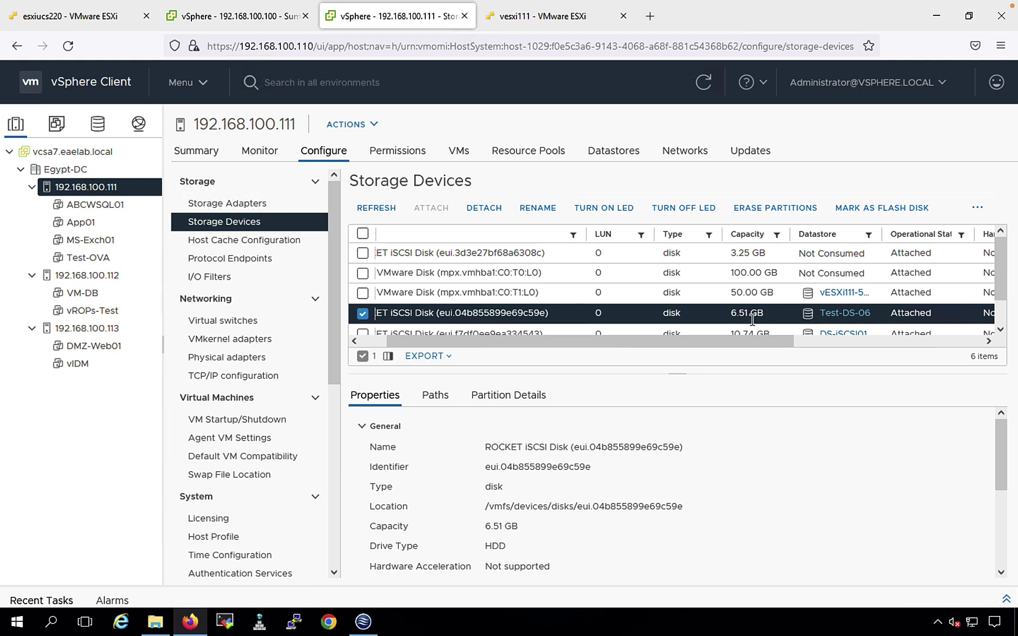
Step: Compare Test-DS-06's size in the host's datastore list with the capacity of its backing storage device
{"action": "left_click", "coordinate": [614, 154]}
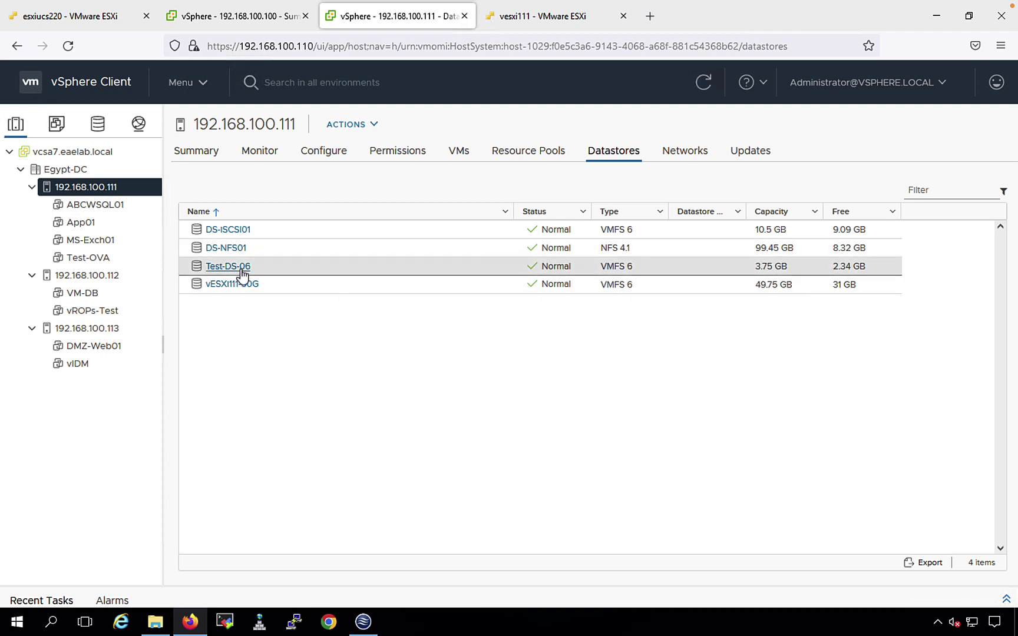
{"action": "left_click", "coordinate": [321, 158]}
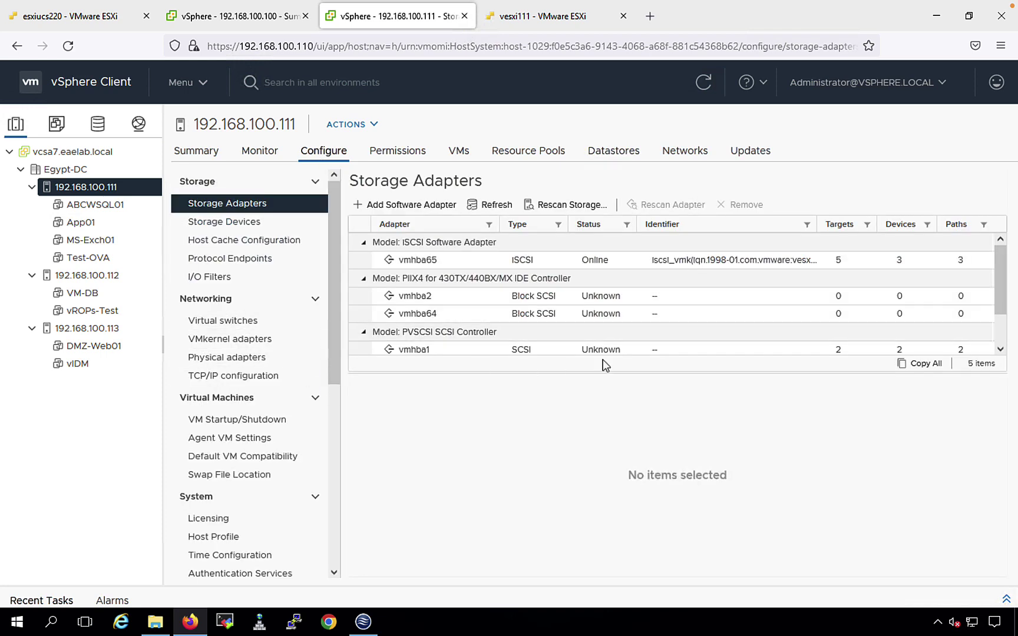
{"action": "left_click", "coordinate": [208, 224]}
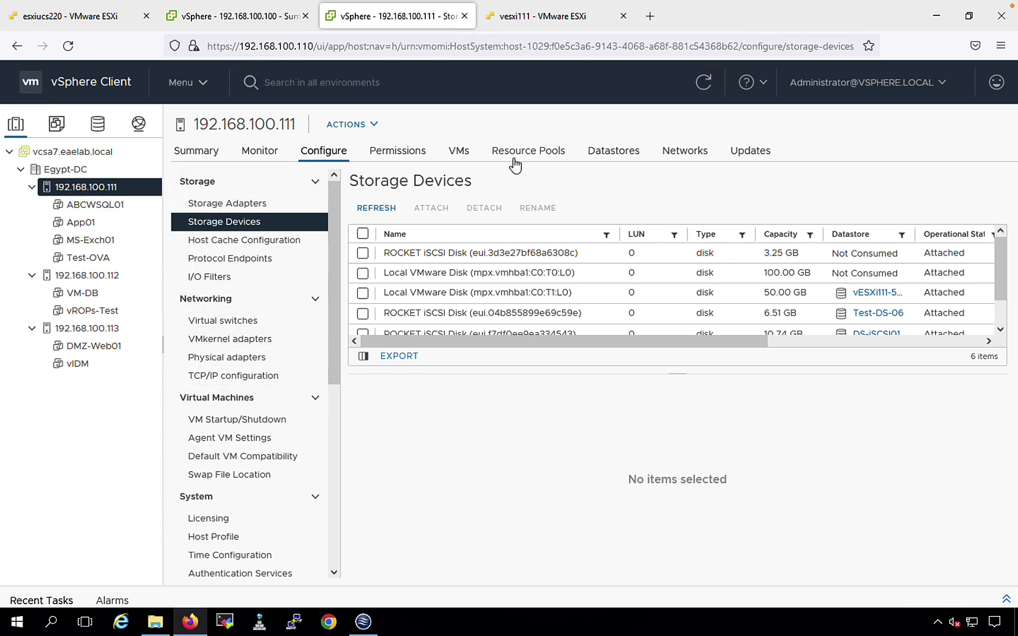
{"action": "left_click", "coordinate": [614, 152]}
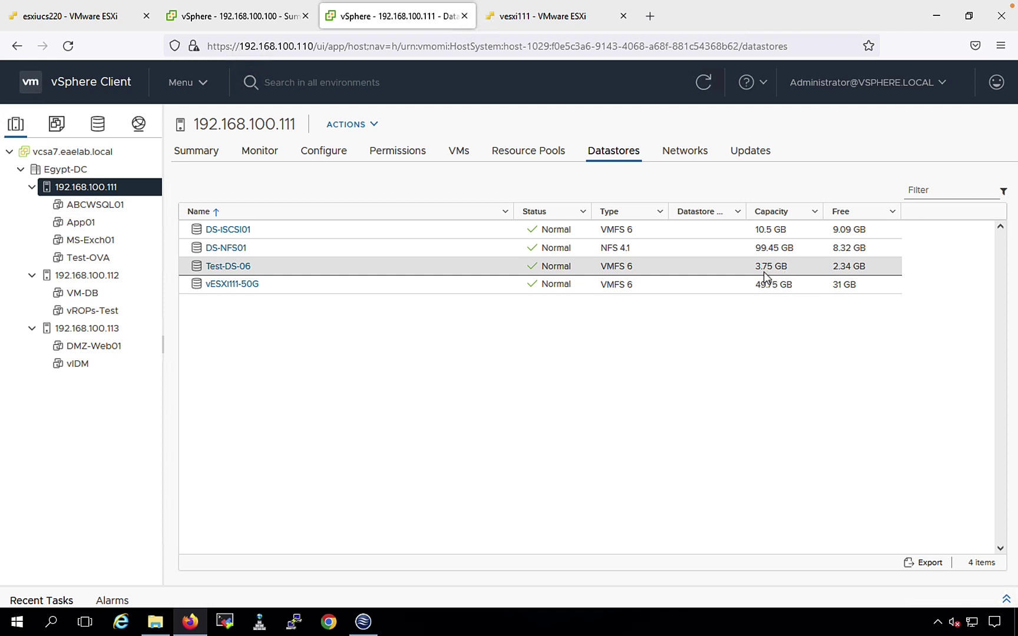
Step: Look over the actions available for Test-DS-06, including the Maintenance Mode options, and view the datastore's files
{"action": "left_click", "coordinate": [238, 269]}
{"action": "right_click", "coordinate": [238, 268]}
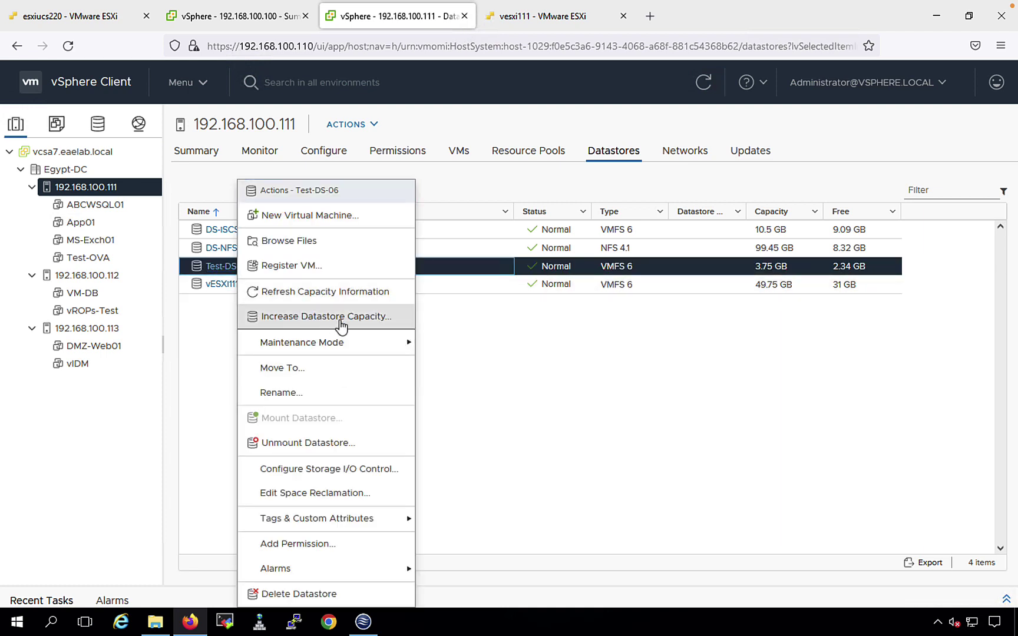
{"action": "mouse_move", "coordinate": [353, 343]}
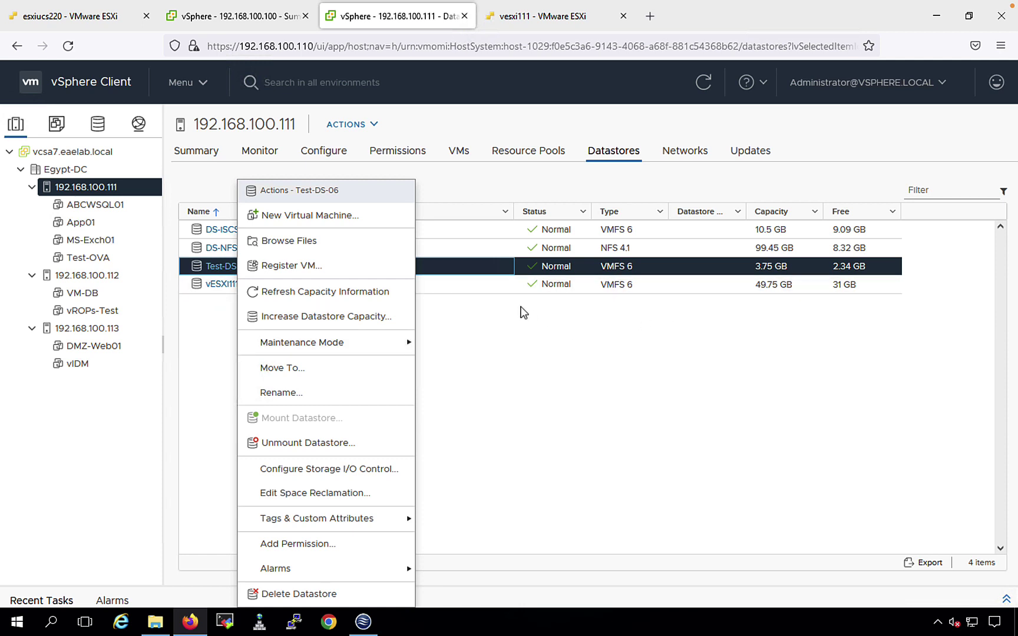
{"action": "mouse_move", "coordinate": [269, 342]}
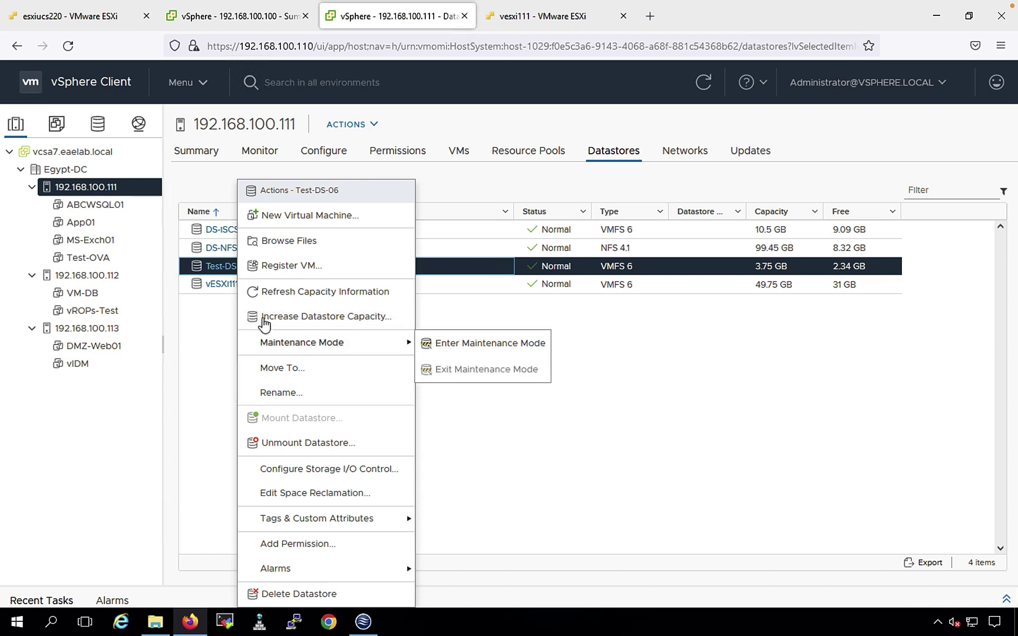
{"action": "left_click", "coordinate": [194, 270]}
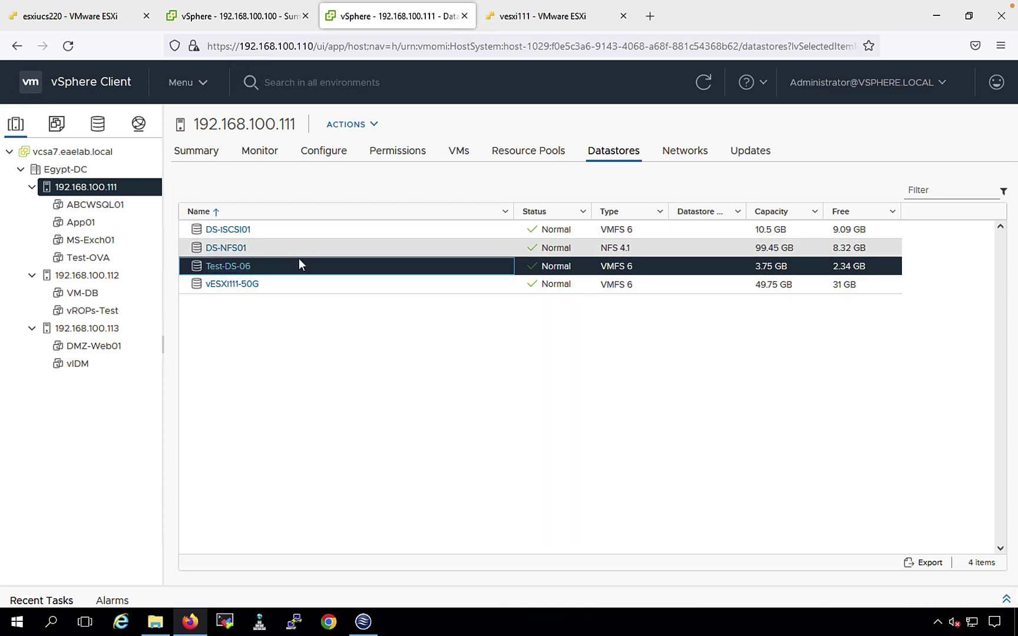
{"action": "left_click", "coordinate": [228, 267]}
{"action": "left_click", "coordinate": [459, 152]}
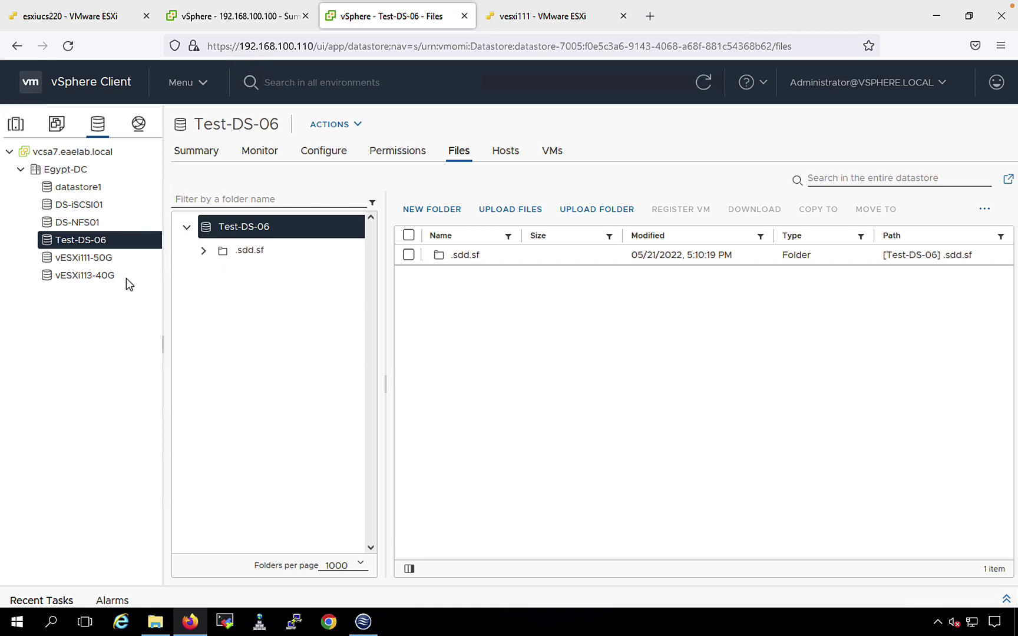
{"action": "right_click", "coordinate": [88, 244]}
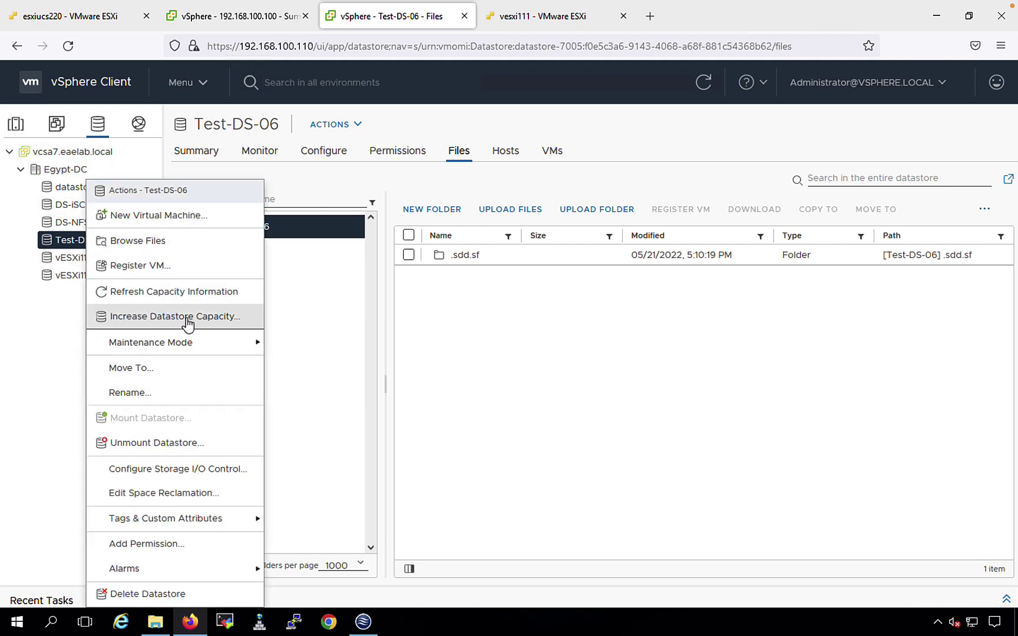
{"action": "mouse_move", "coordinate": [191, 350]}
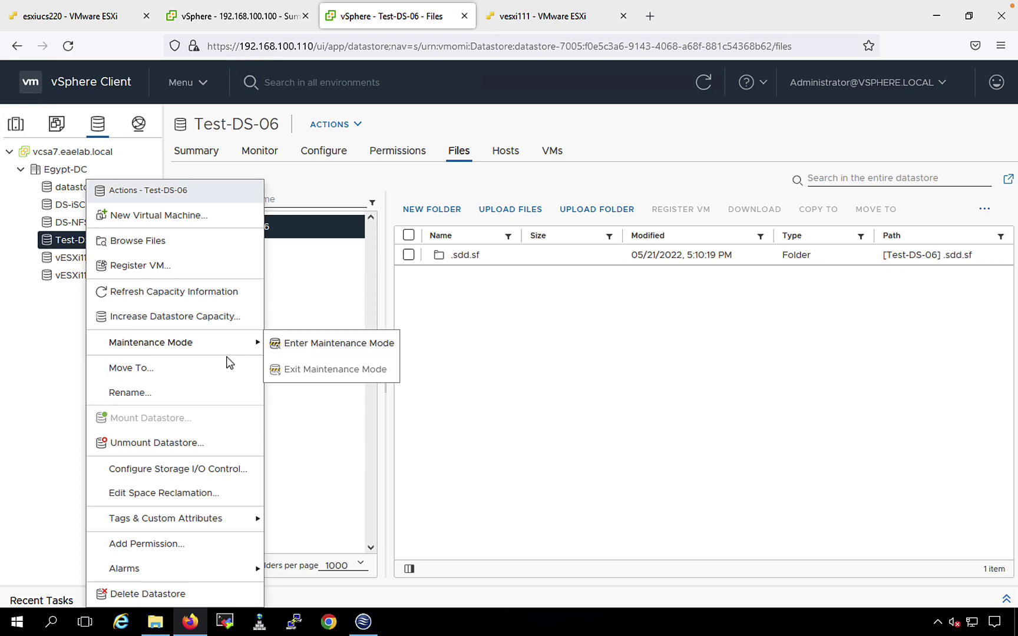
{"action": "left_click", "coordinate": [203, 324]}
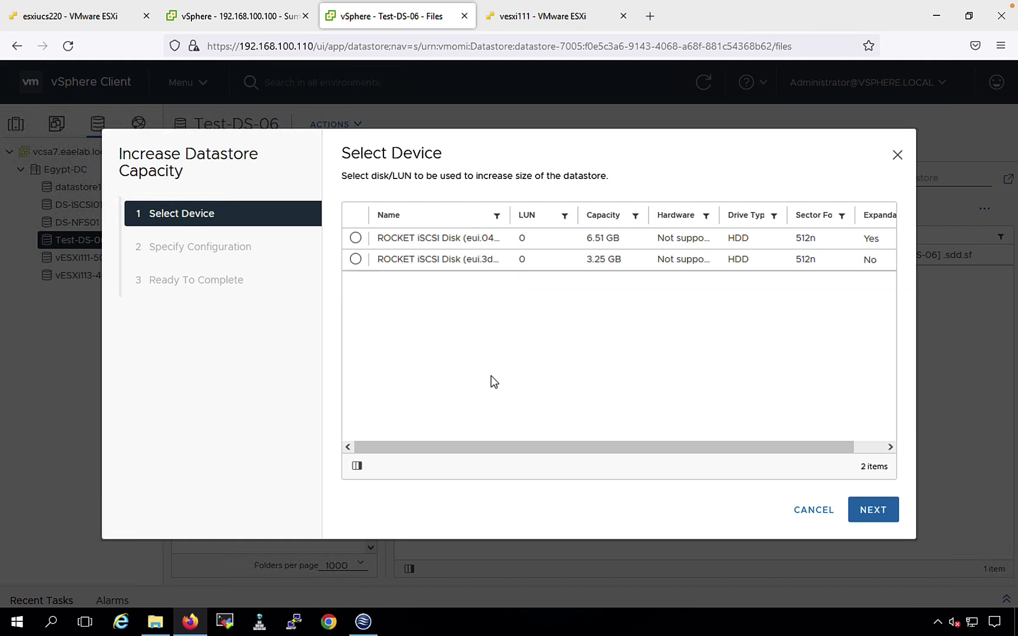
{"action": "left_click_drag", "start_coordinate": [511, 219], "coordinate": [546, 218]}
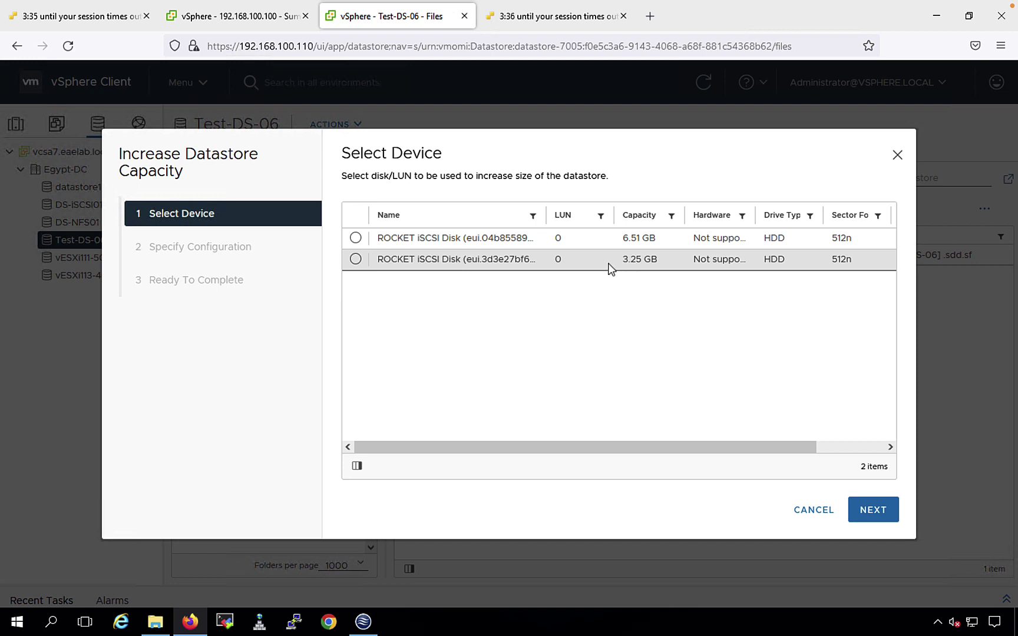
{"action": "left_click", "coordinate": [816, 509]}
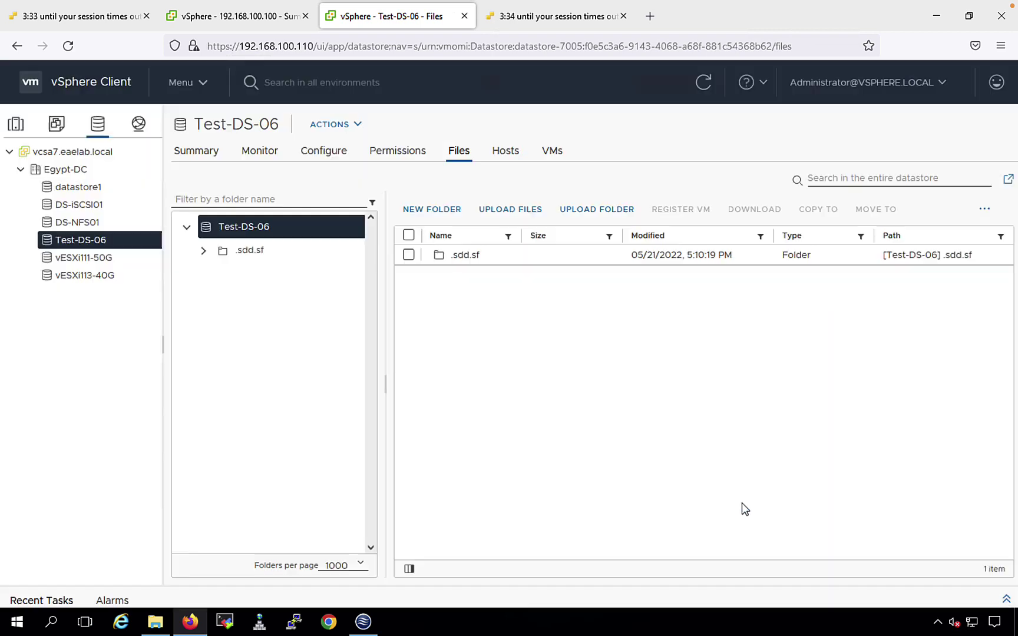
Step: Review the storage devices of host 192.168.100.111 and which datastore uses each disk
{"action": "left_click", "coordinate": [15, 124]}
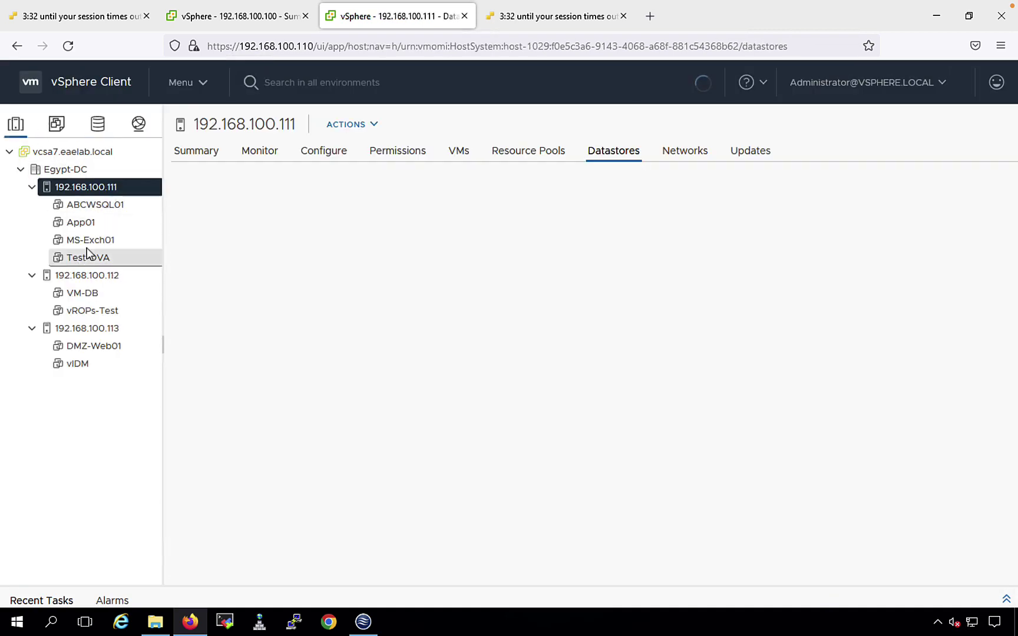
{"action": "left_click", "coordinate": [324, 152]}
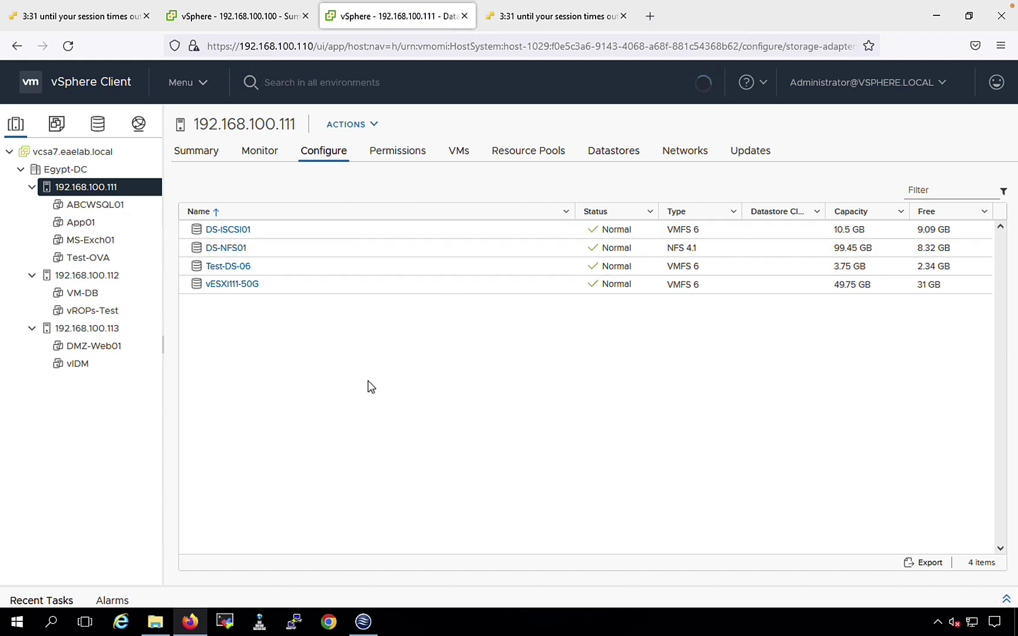
{"action": "left_click", "coordinate": [228, 223]}
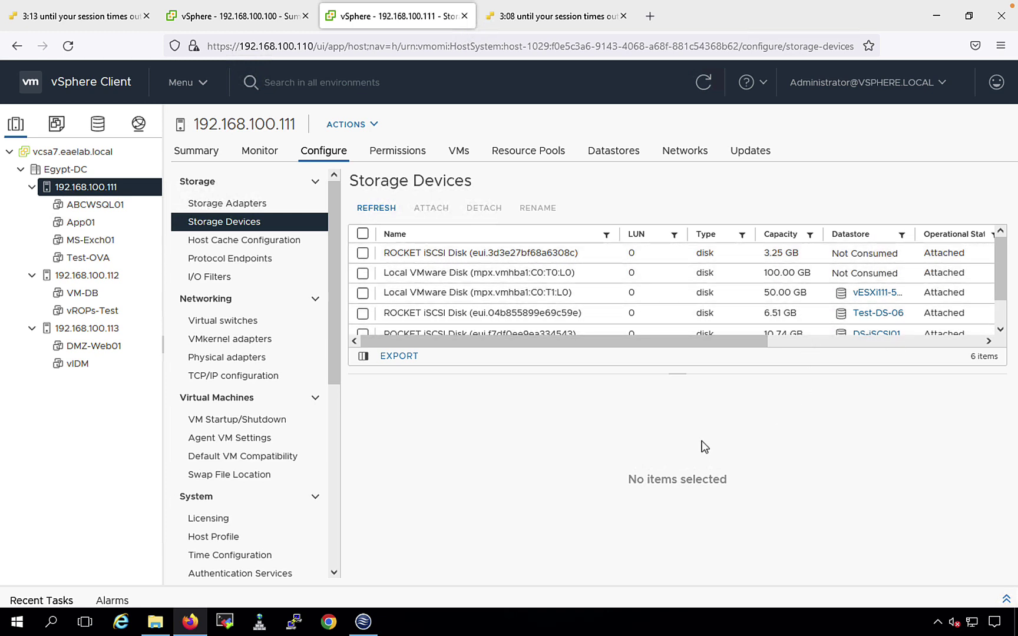
{"action": "mouse_move", "coordinate": [1001, 268]}
{"action": "left_mouse_down"}
{"action": "mouse_move", "coordinate": [1000, 304]}
{"action": "mouse_move", "coordinate": [999, 253]}
{"action": "left_mouse_up"}
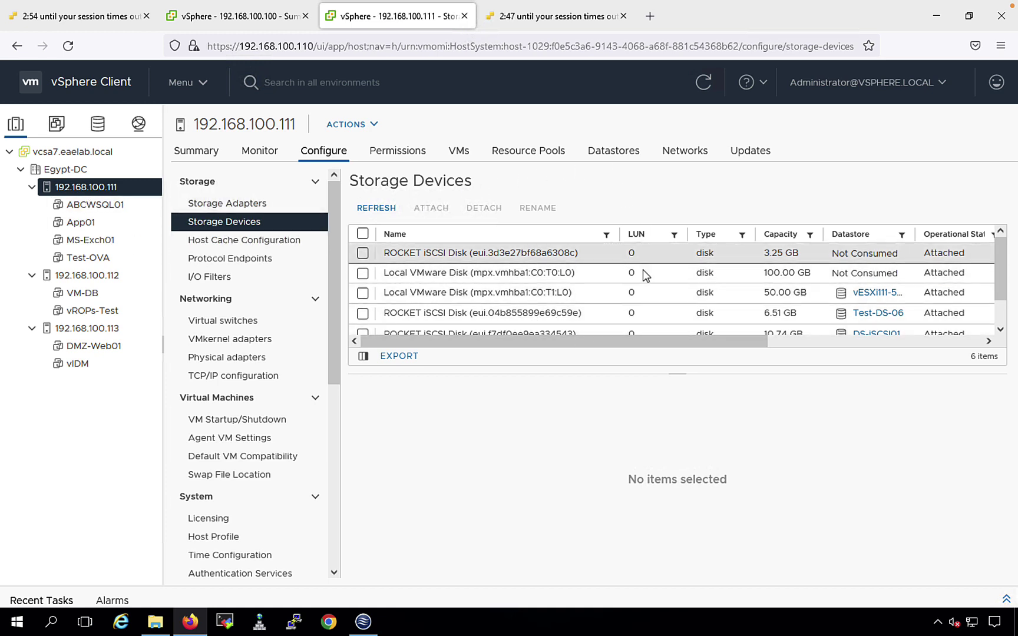
Step: Set up a capacity increase for datastore Test-DS-06 using the 2.51 GB of free space on its expandable 6.51 GB ROCKET iSCSI disk
{"action": "left_click", "coordinate": [610, 154]}
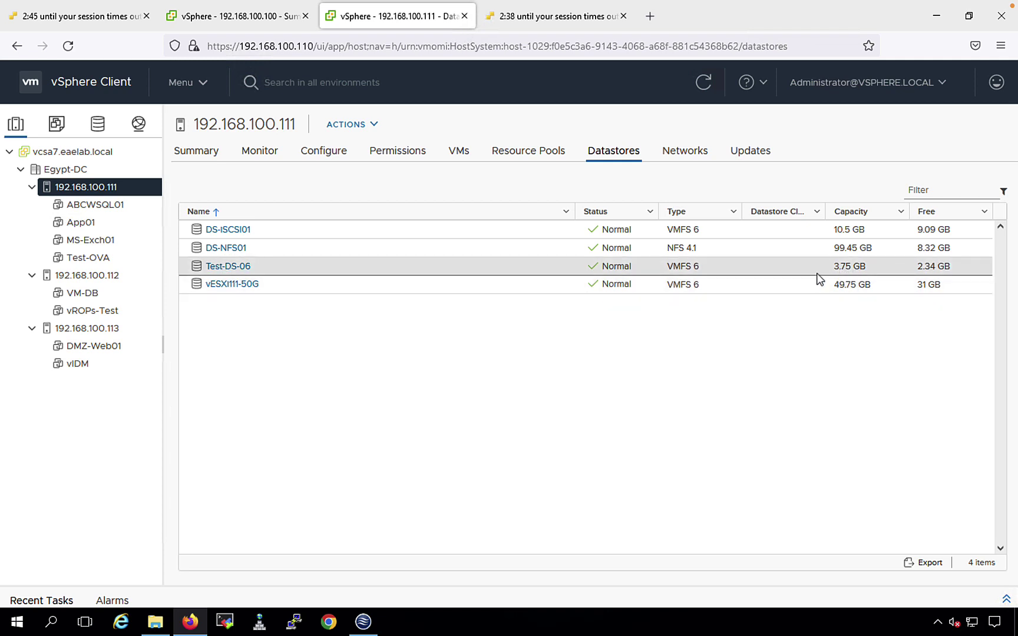
{"action": "right_click", "coordinate": [226, 268]}
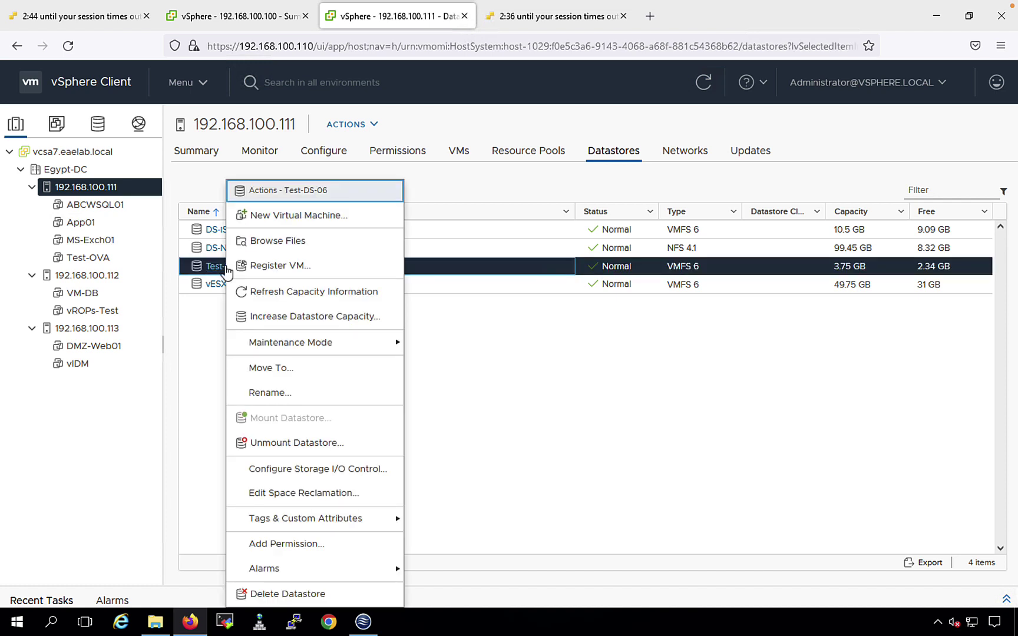
{"action": "left_click", "coordinate": [319, 318]}
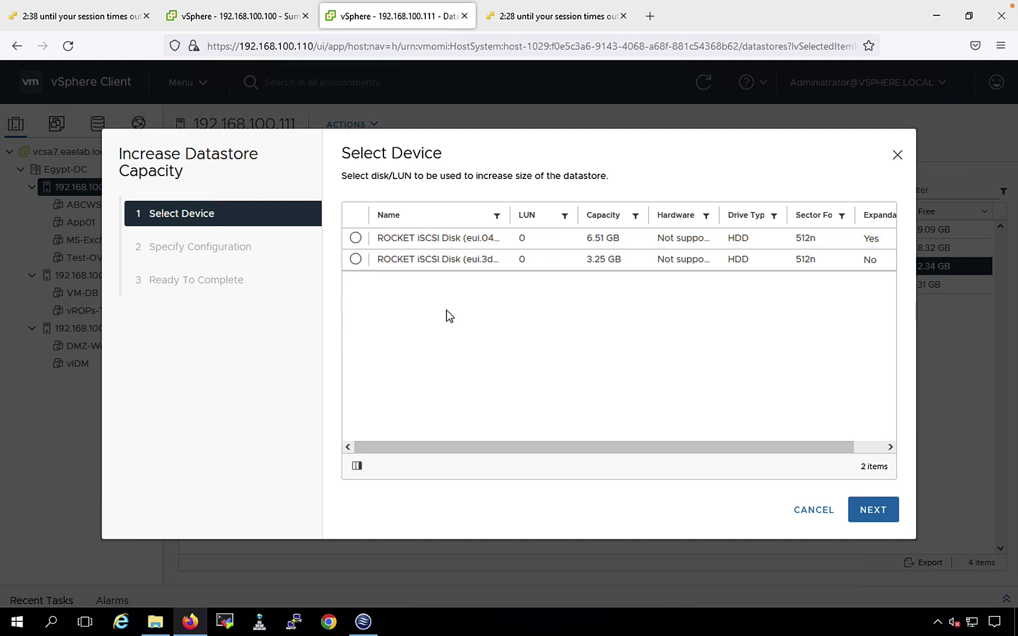
{"action": "left_click", "coordinate": [356, 239]}
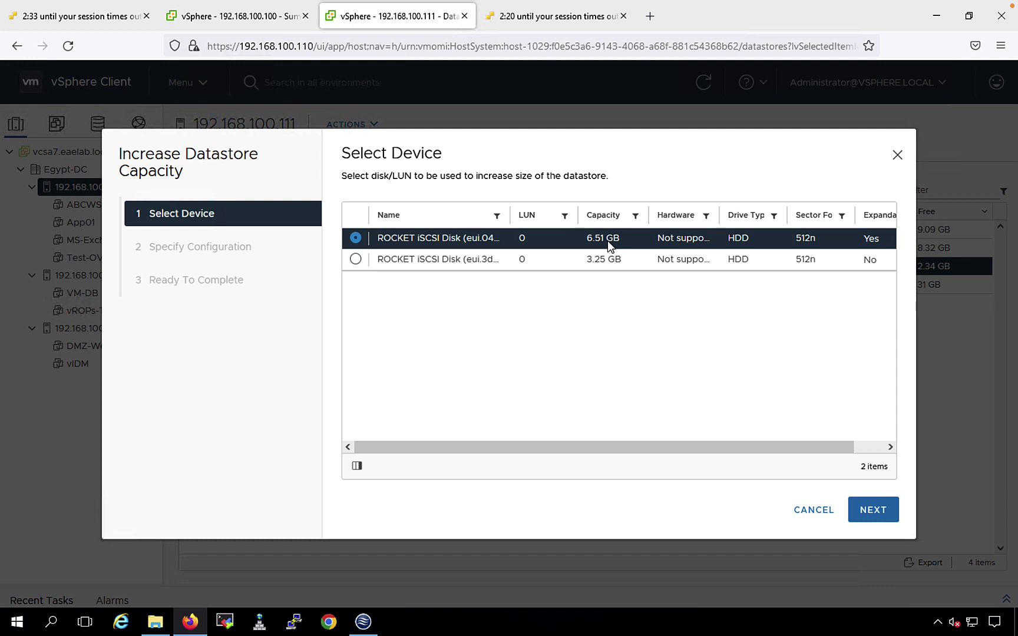
{"action": "left_click", "coordinate": [858, 515]}
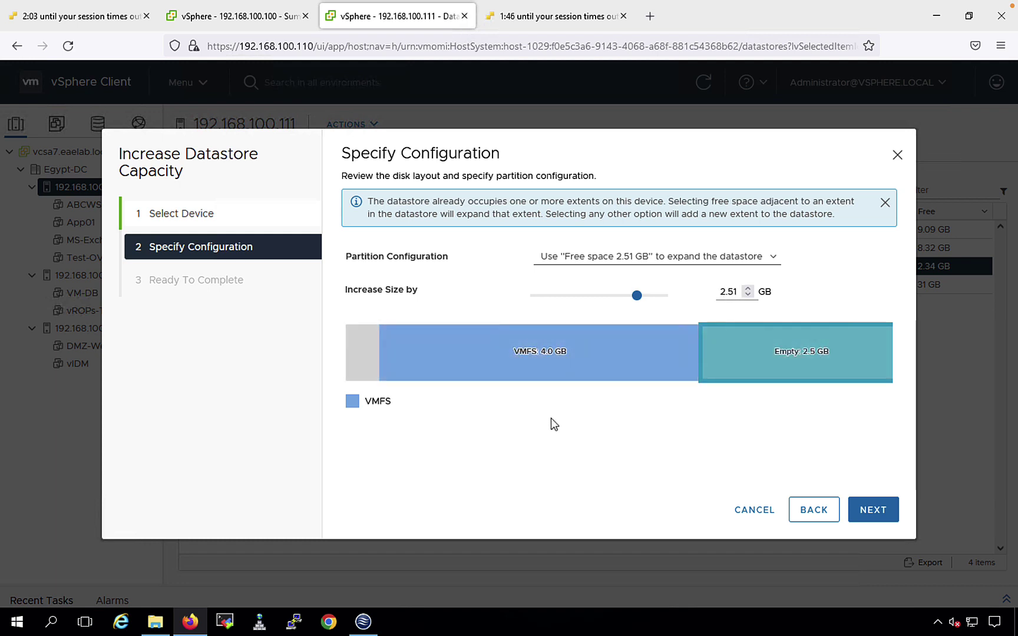
{"action": "left_click", "coordinate": [875, 510]}
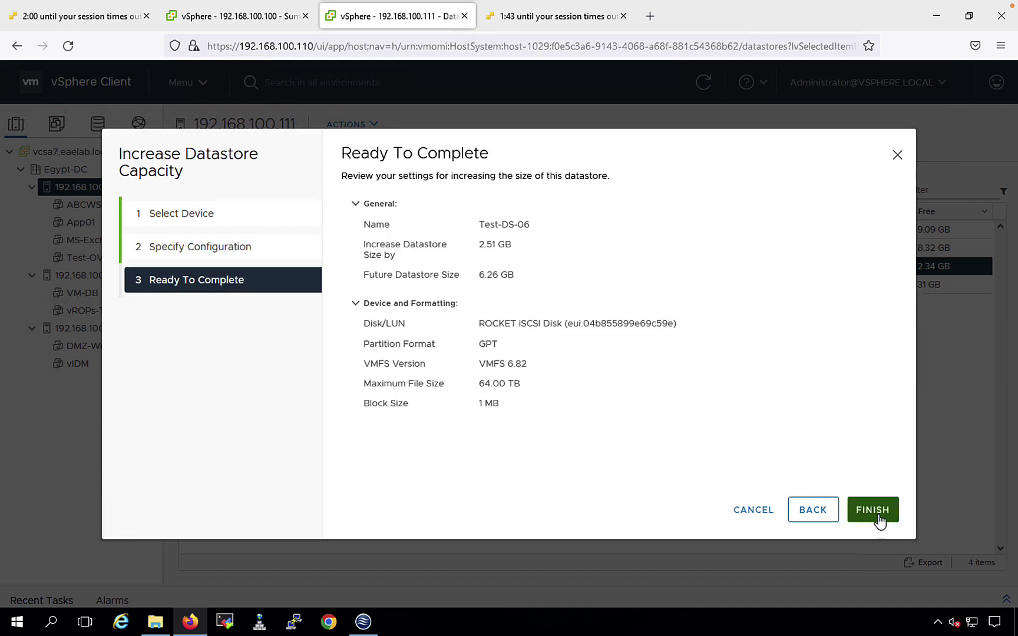
Step: Review the name, size increase and future size in the summary and complete the expansion of Test-DS-06
{"action": "triple_click", "coordinate": [509, 230]}
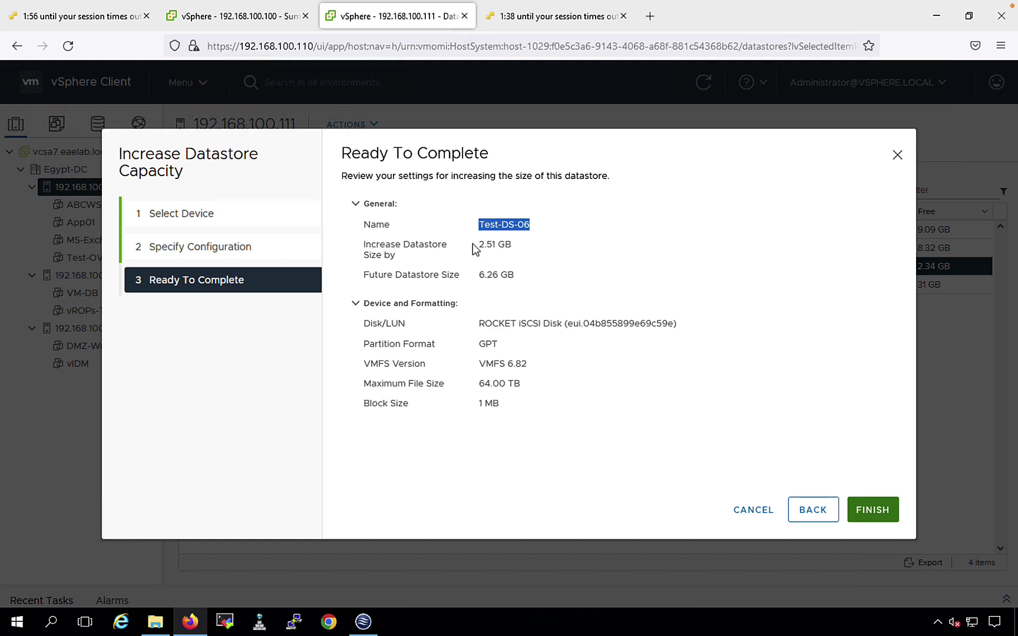
{"action": "left_click_drag", "start_coordinate": [476, 245], "coordinate": [517, 274]}
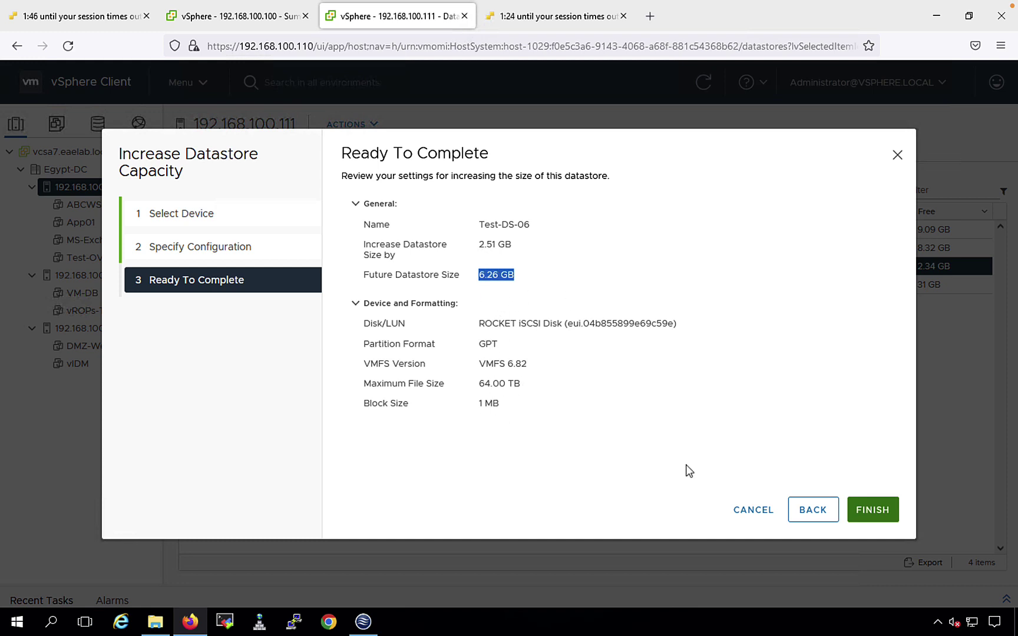
{"action": "left_click_drag", "start_coordinate": [484, 277], "coordinate": [389, 224]}
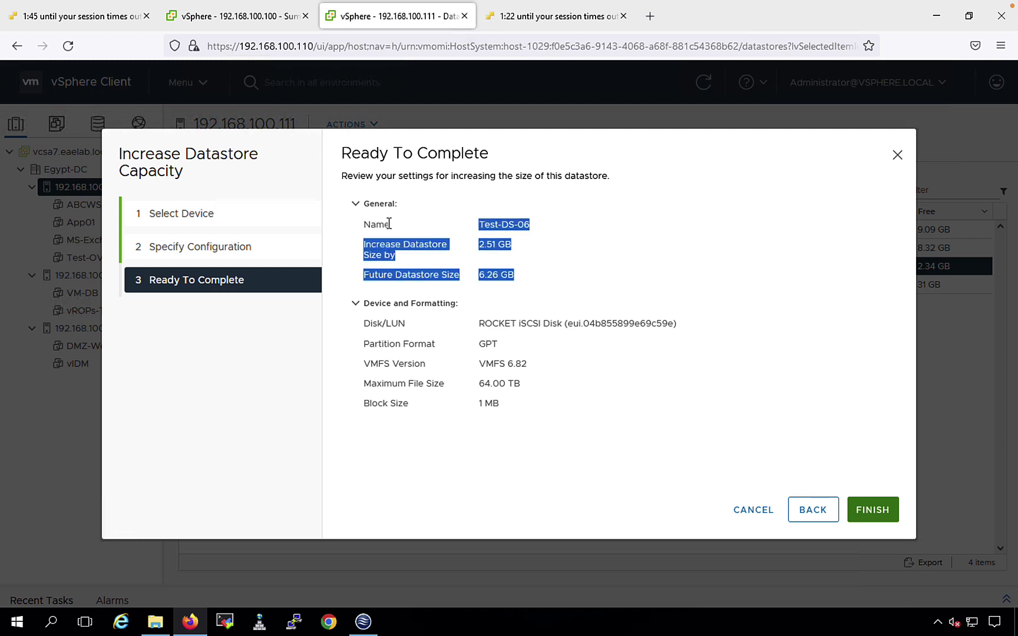
{"action": "left_click", "coordinate": [851, 510]}
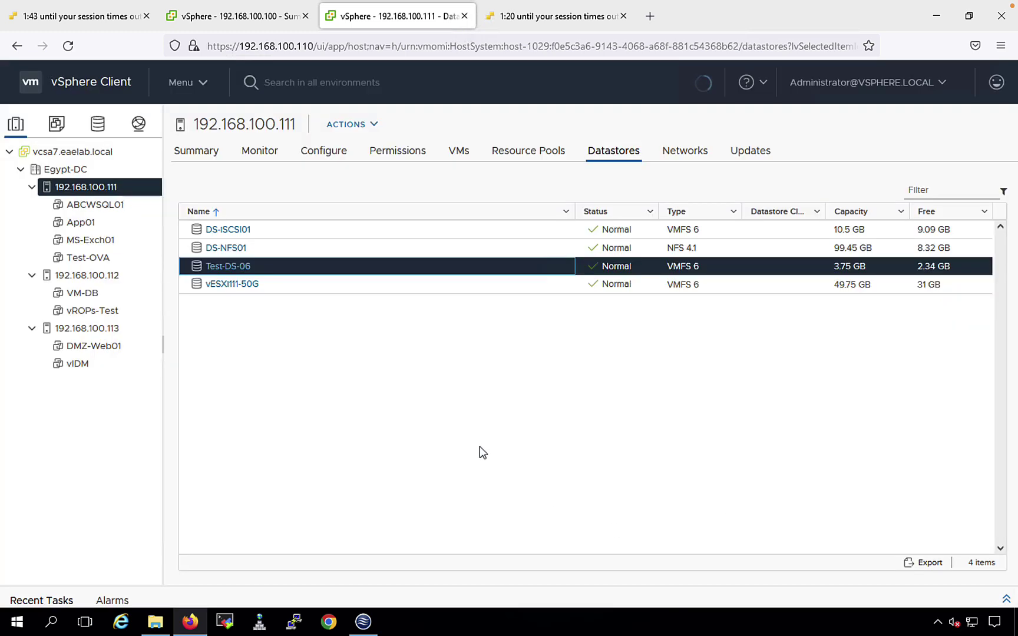
Step: Check the recent tasks for the datastore expansion and slightly narrow the Name column of the datastore list
{"action": "left_click", "coordinate": [1002, 597]}
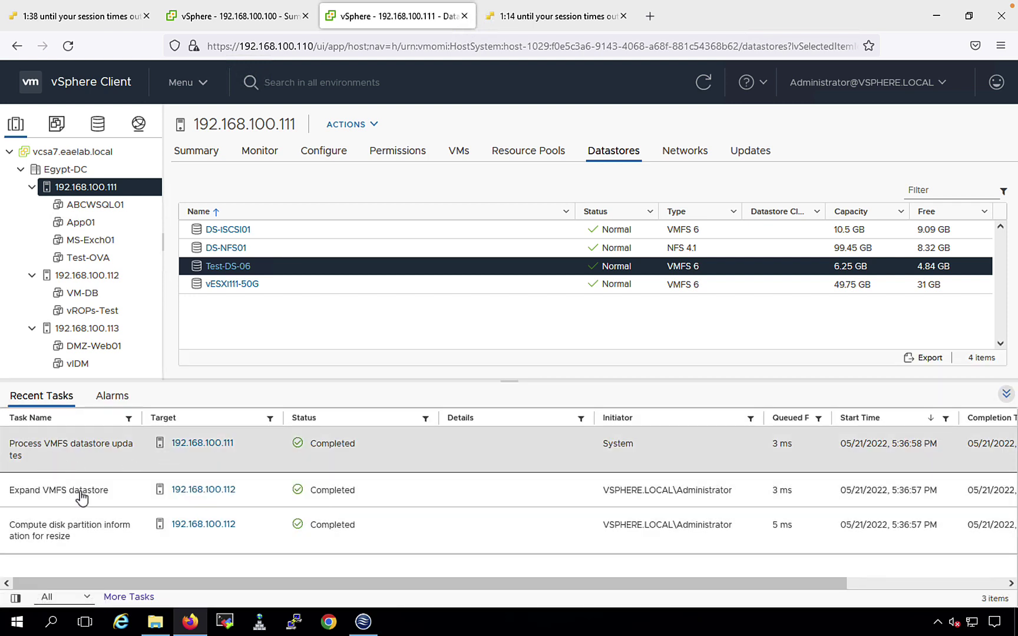
{"action": "left_click", "coordinate": [999, 398]}
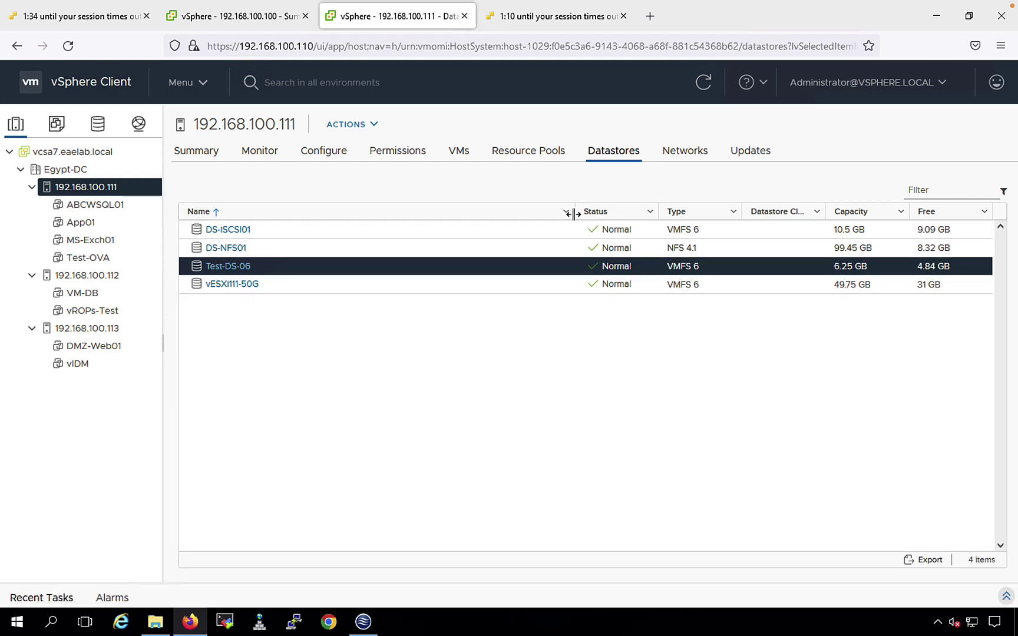
{"action": "left_click_drag", "start_coordinate": [573, 213], "coordinate": [559, 212]}
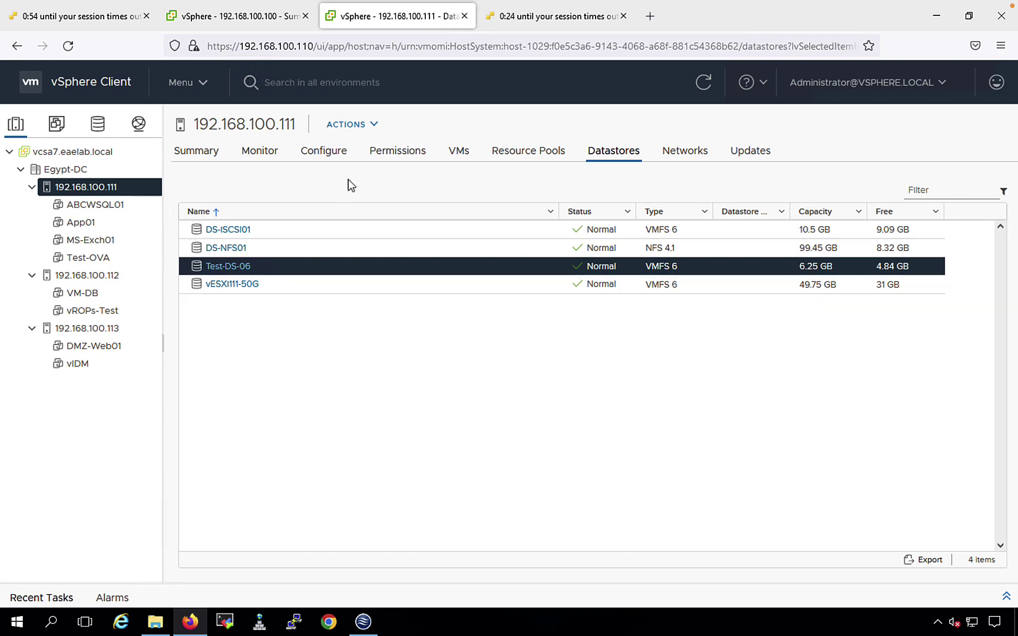
Step: Examine the host's storage devices, comparing the disk behind Test-DS-06 with the unconsumed ROCKET iSCSI disk
{"action": "left_click", "coordinate": [335, 156]}
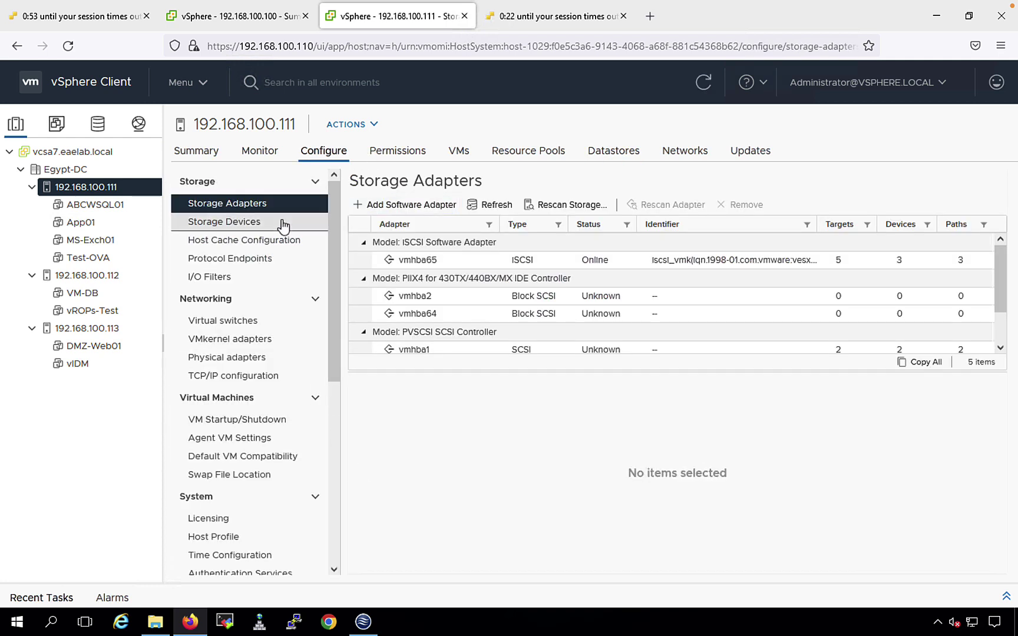
{"action": "left_click", "coordinate": [234, 223]}
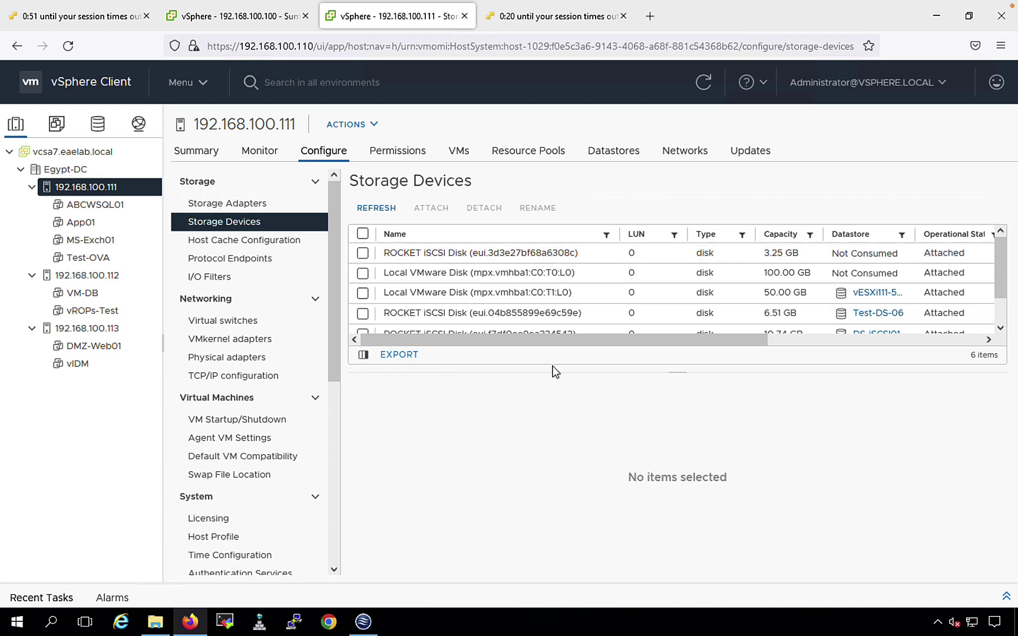
{"action": "left_click_drag", "start_coordinate": [449, 313], "coordinate": [812, 316]}
{"action": "left_click_drag", "start_coordinate": [896, 321], "coordinate": [905, 319]}
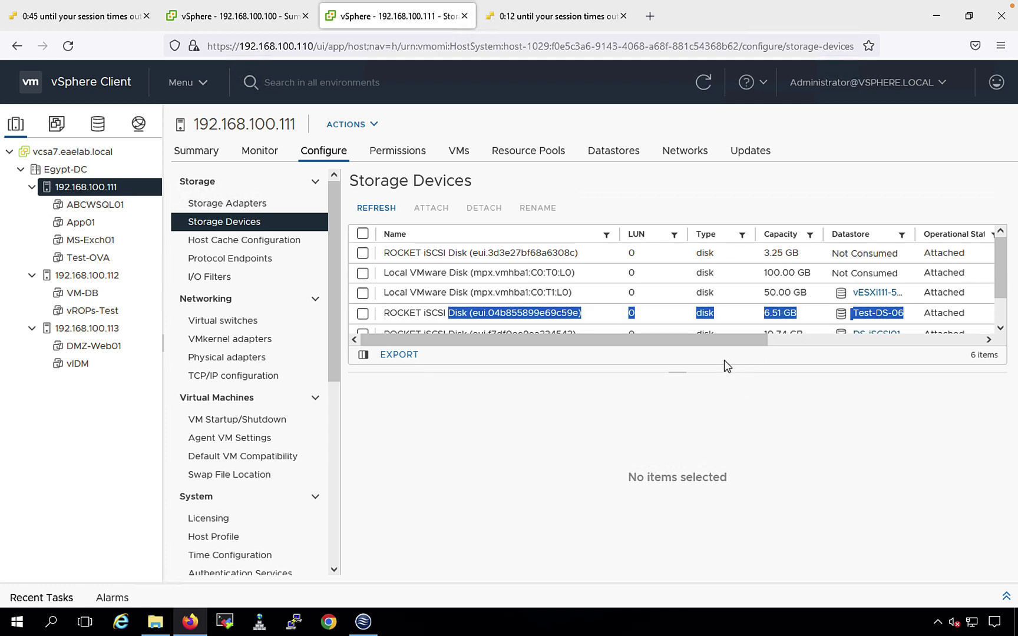
{"action": "left_click", "coordinate": [732, 420]}
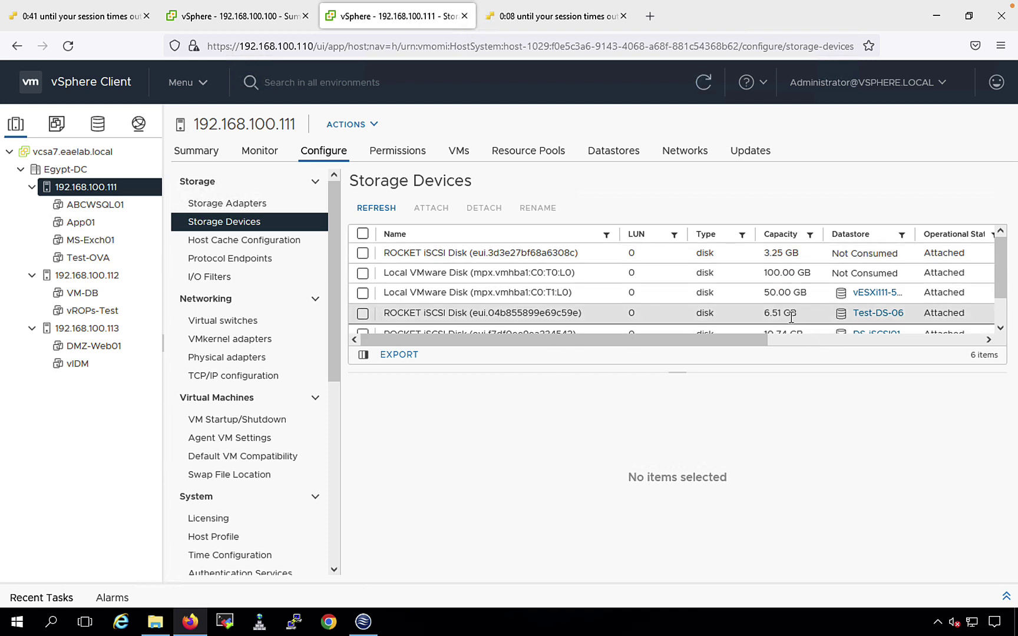
{"action": "left_click_drag", "start_coordinate": [791, 317], "coordinate": [675, 312]}
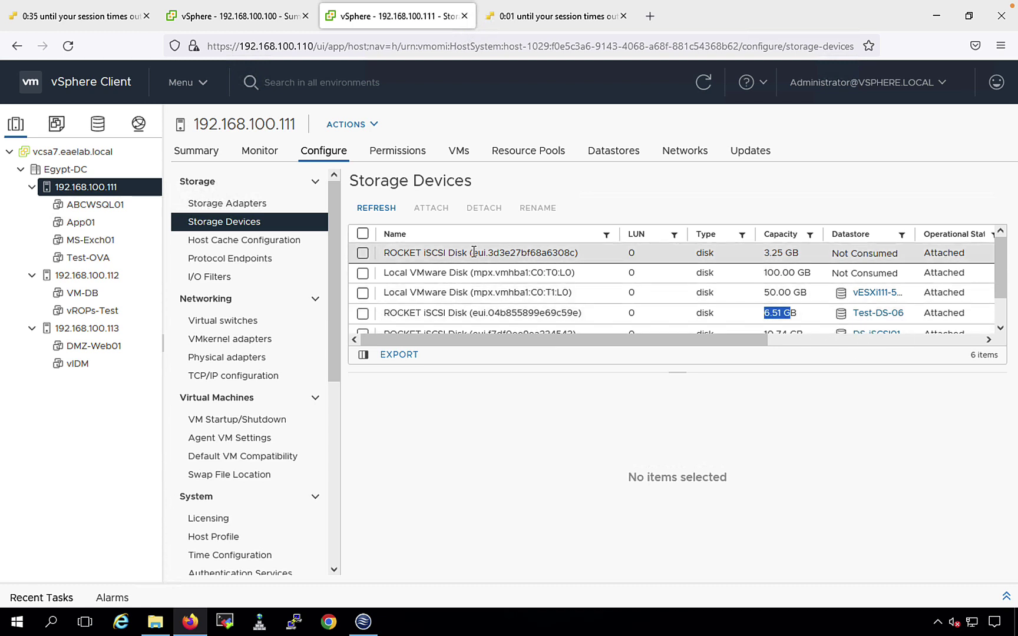
{"action": "left_click_drag", "start_coordinate": [468, 253], "coordinate": [547, 253]}
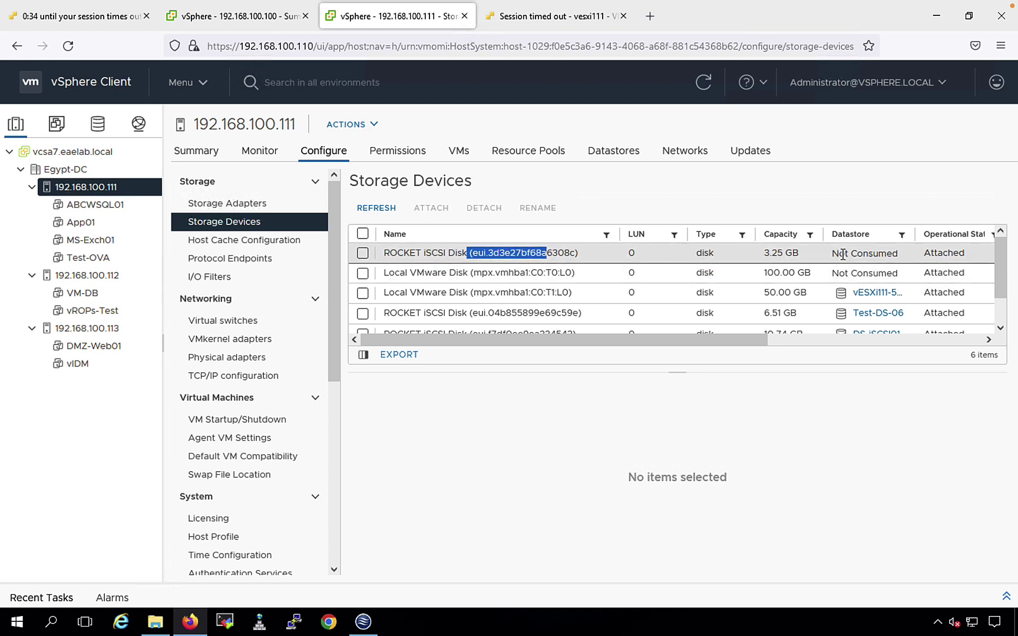
{"action": "left_click_drag", "start_coordinate": [832, 253], "coordinate": [892, 259]}
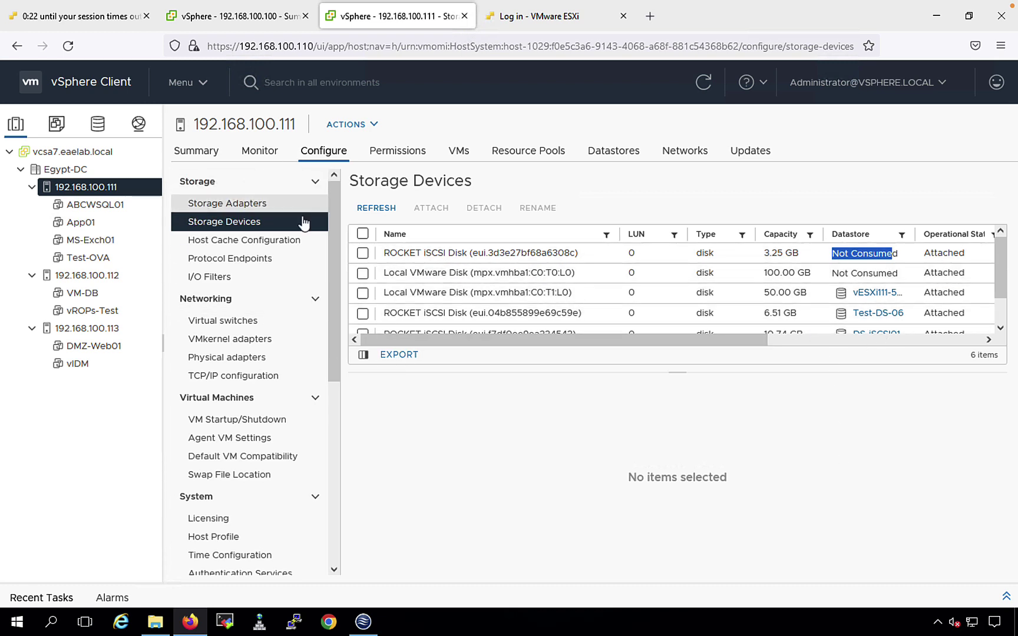
Step: Set up a capacity increase for Test-DS-06 that adds 3.25 GB from the unused ROCKET iSCSI disk, using all available partitions
{"action": "left_click", "coordinate": [599, 154]}
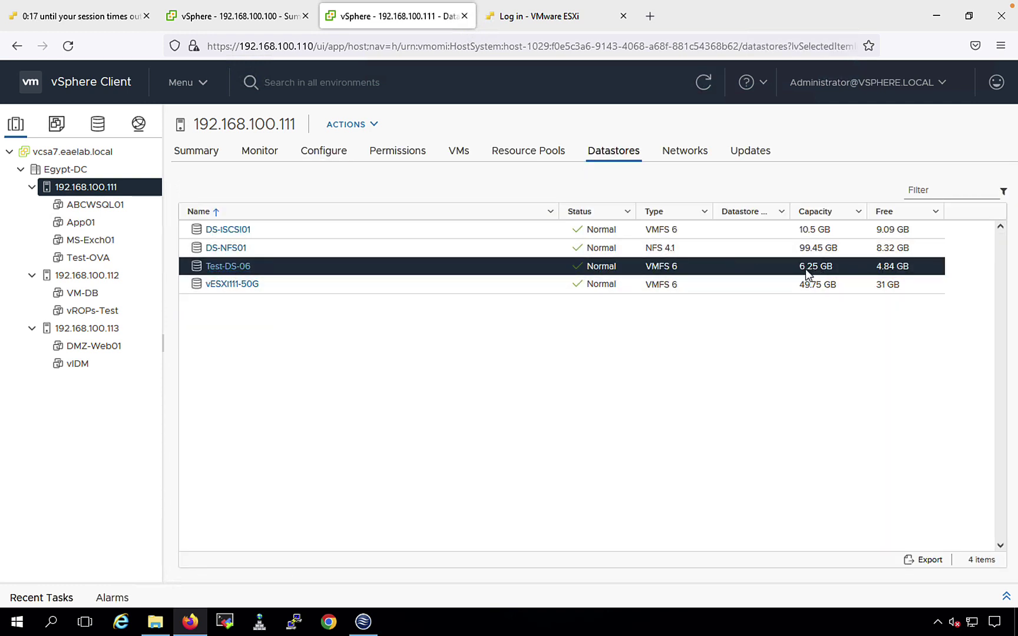
{"action": "right_click", "coordinate": [233, 267]}
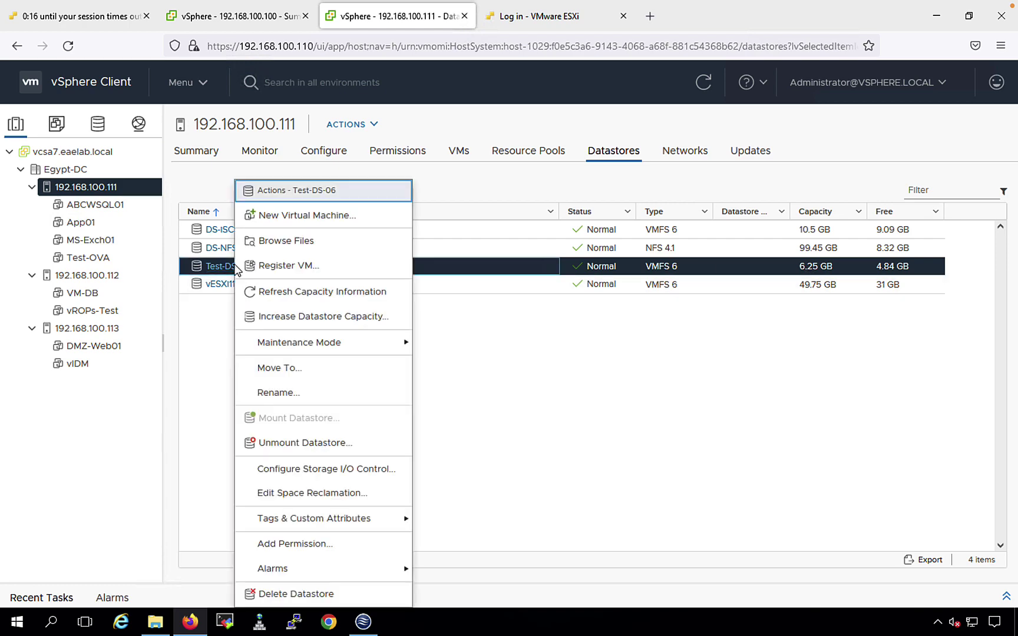
{"action": "left_click", "coordinate": [349, 323]}
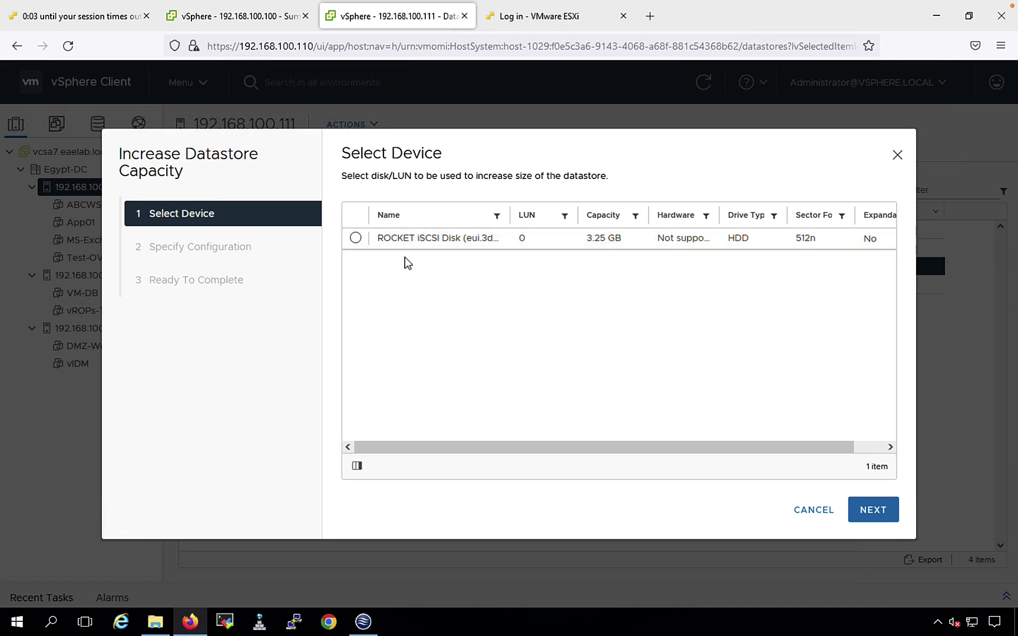
{"action": "left_click", "coordinate": [358, 241]}
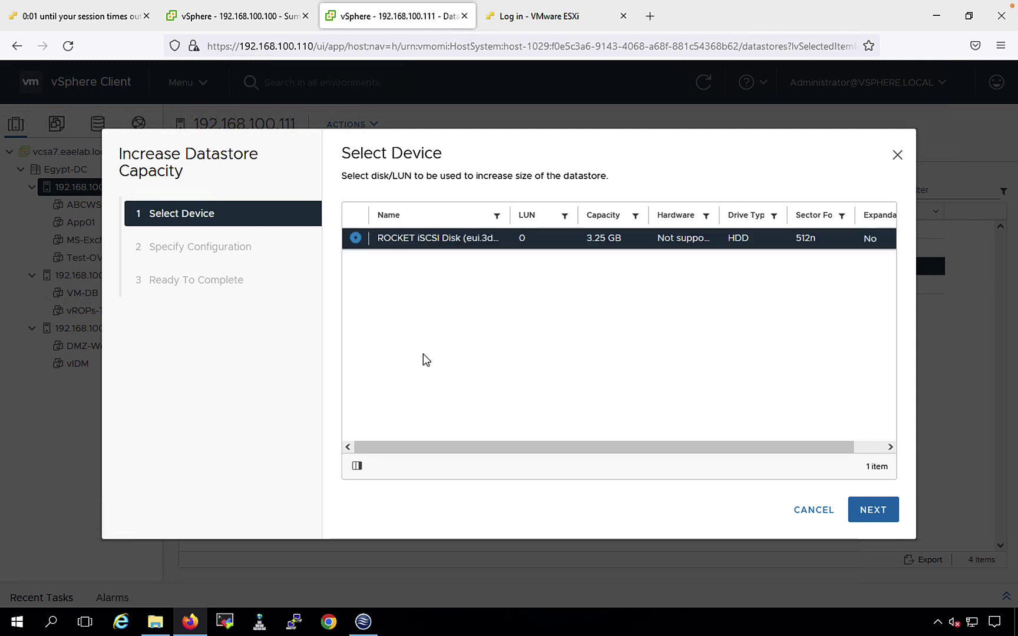
{"action": "left_click", "coordinate": [887, 512]}
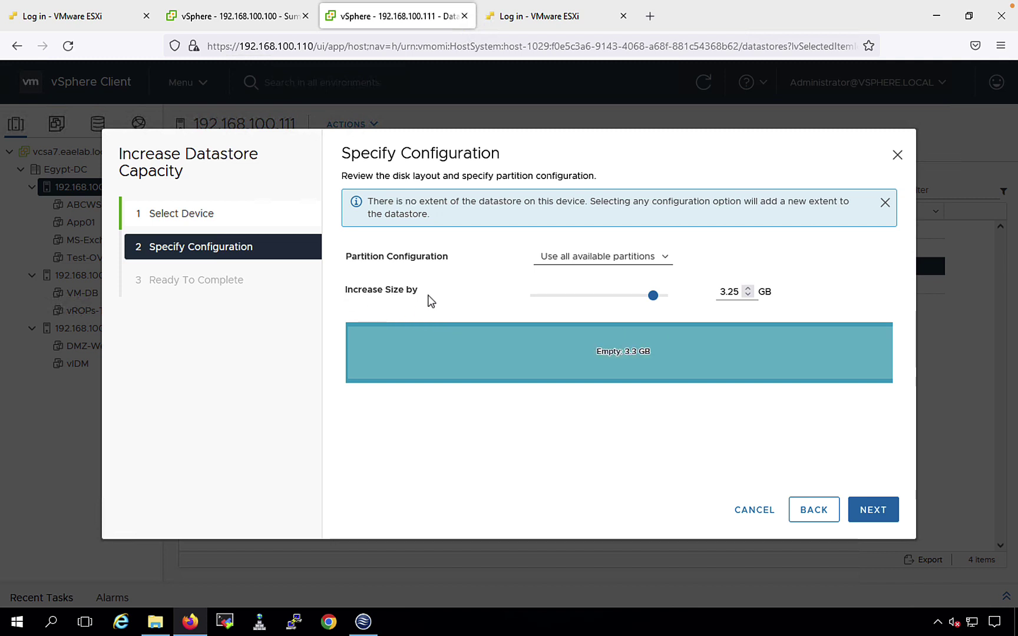
{"action": "double_click", "coordinate": [731, 291]}
{"action": "left_click", "coordinate": [725, 294]}
{"action": "mouse_move", "coordinate": [561, 371]}
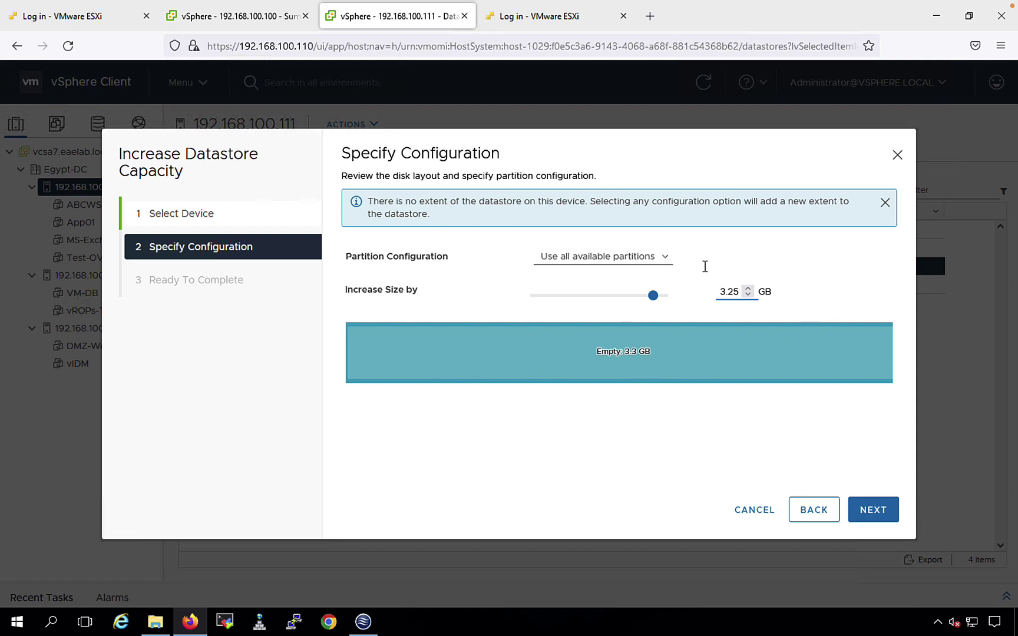
{"action": "left_click", "coordinate": [879, 512]}
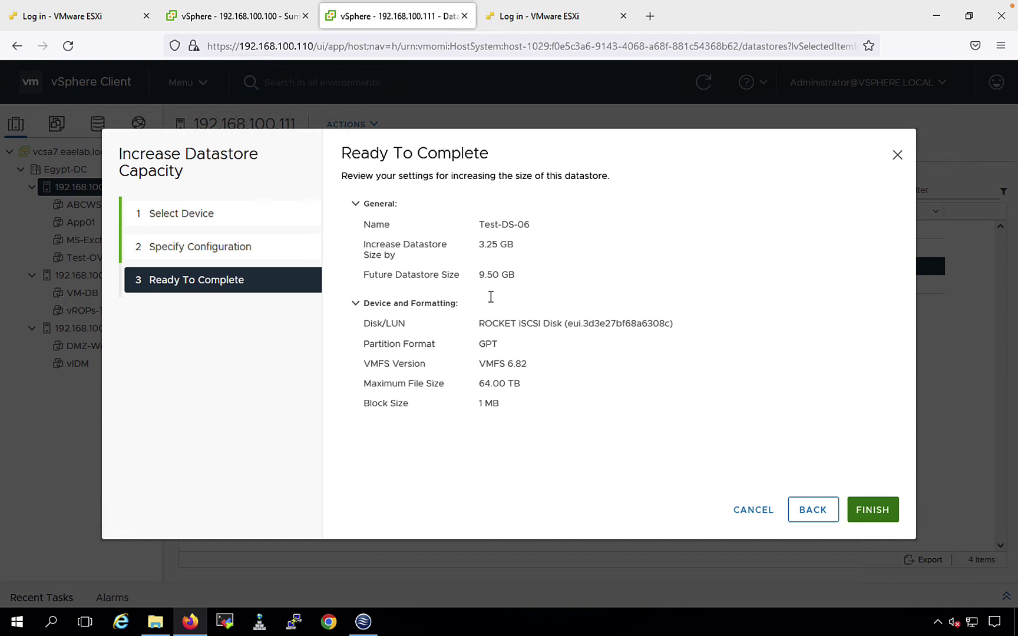
Step: Complete the extension of Test-DS-06 after reviewing its summary, and check the related entries in the recent tasks
{"action": "left_click_drag", "start_coordinate": [531, 224], "coordinate": [446, 287]}
{"action": "triple_click", "coordinate": [395, 255]}
{"action": "left_click", "coordinate": [889, 513]}
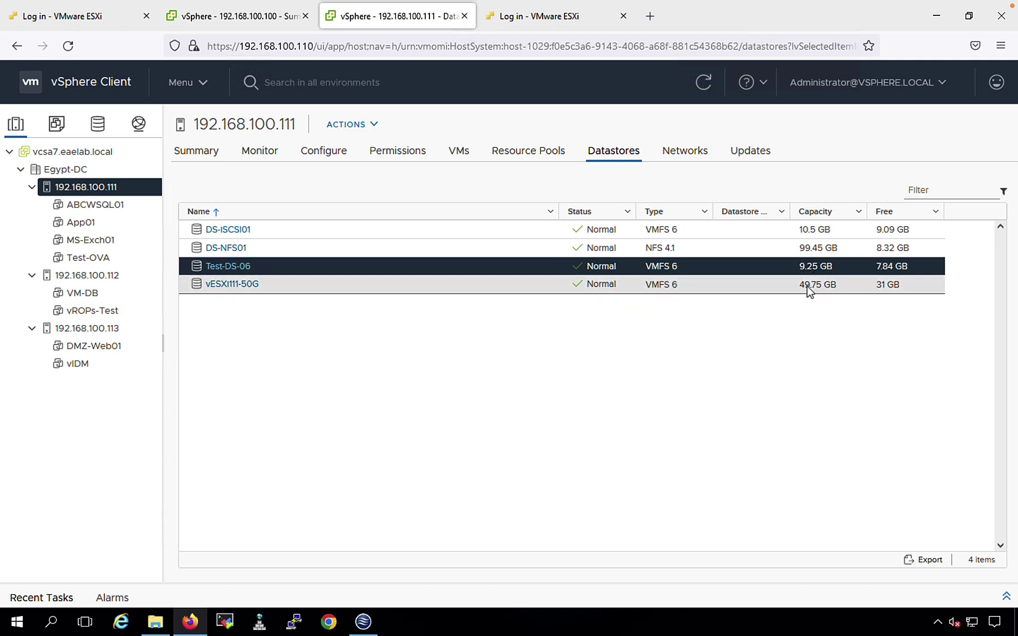
{"action": "left_click", "coordinate": [1006, 597]}
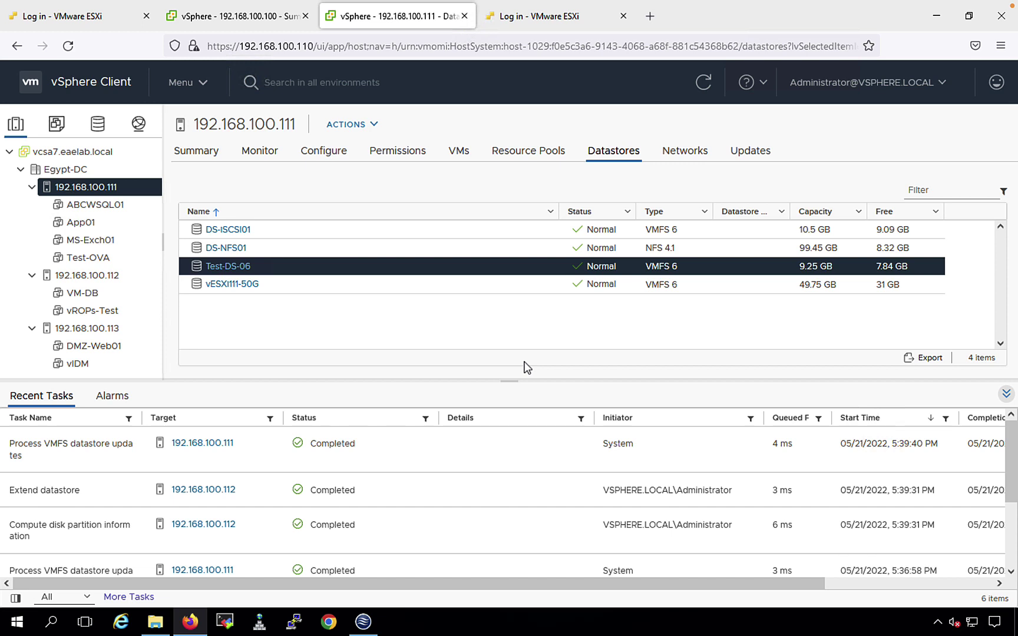
{"action": "left_click", "coordinate": [1006, 394]}
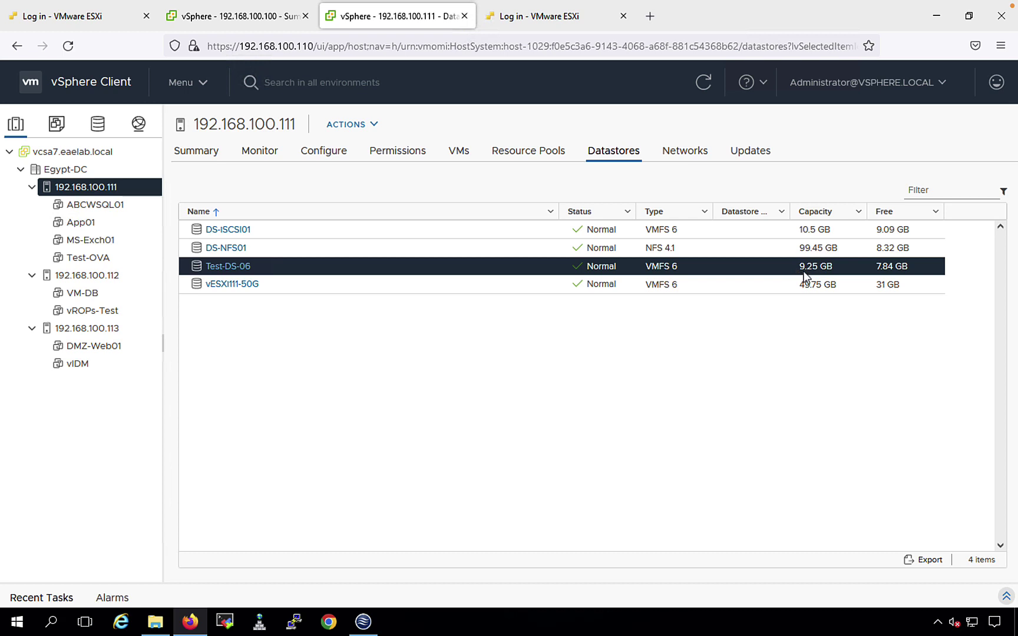
Step: Examine which of the host's storage devices back Test-DS-06, widening the Datastore column slightly
{"action": "left_click", "coordinate": [334, 154]}
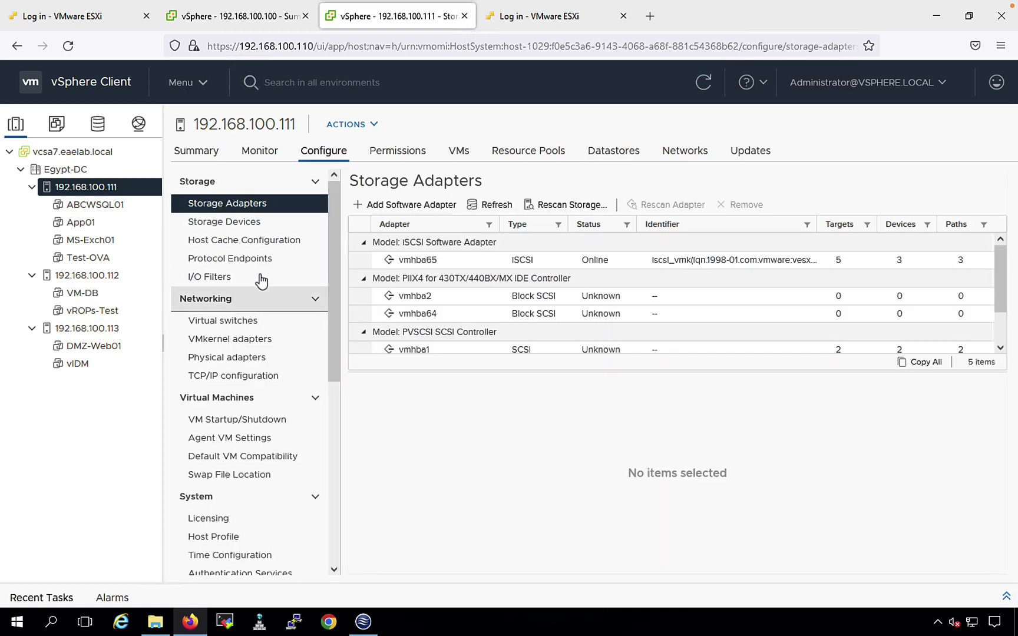
{"action": "left_click", "coordinate": [227, 221]}
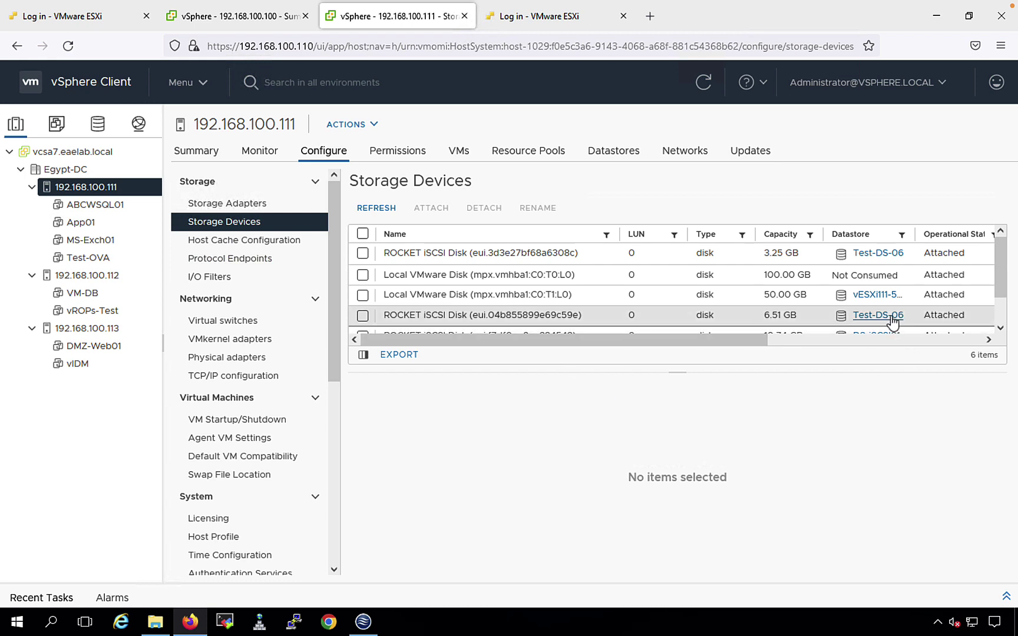
{"action": "left_click_drag", "start_coordinate": [542, 254], "coordinate": [488, 254]}
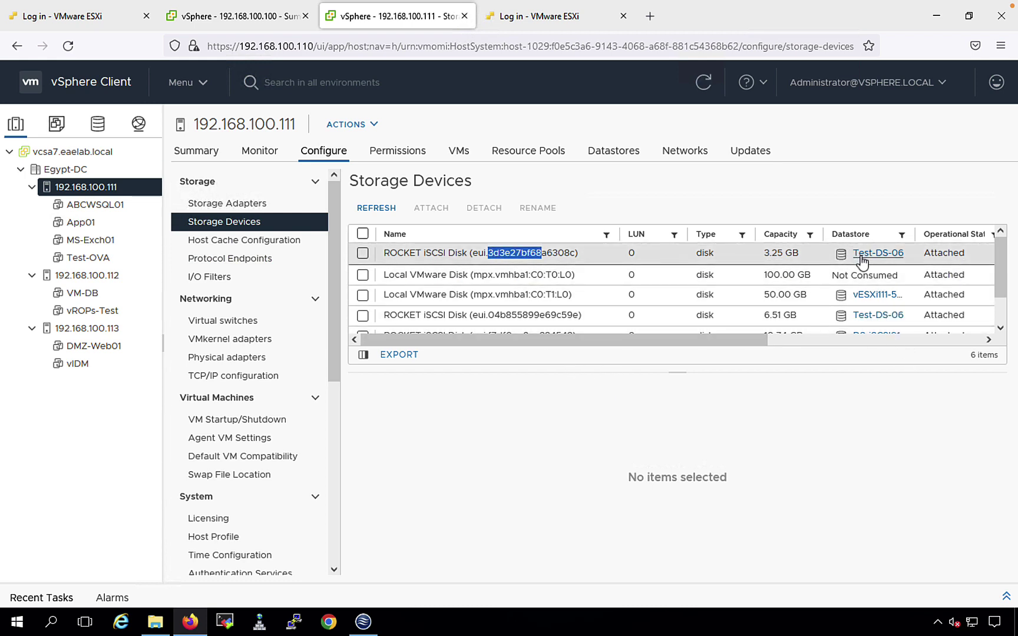
{"action": "left_click_drag", "start_coordinate": [915, 234], "coordinate": [925, 234]}
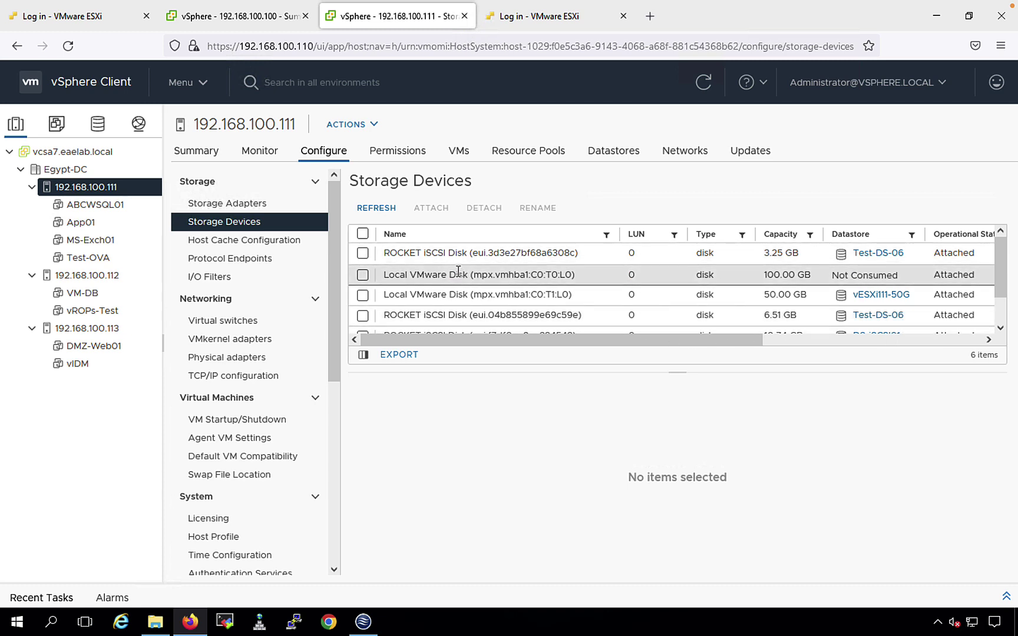
{"action": "left_click_drag", "start_coordinate": [484, 315], "coordinate": [507, 317]}
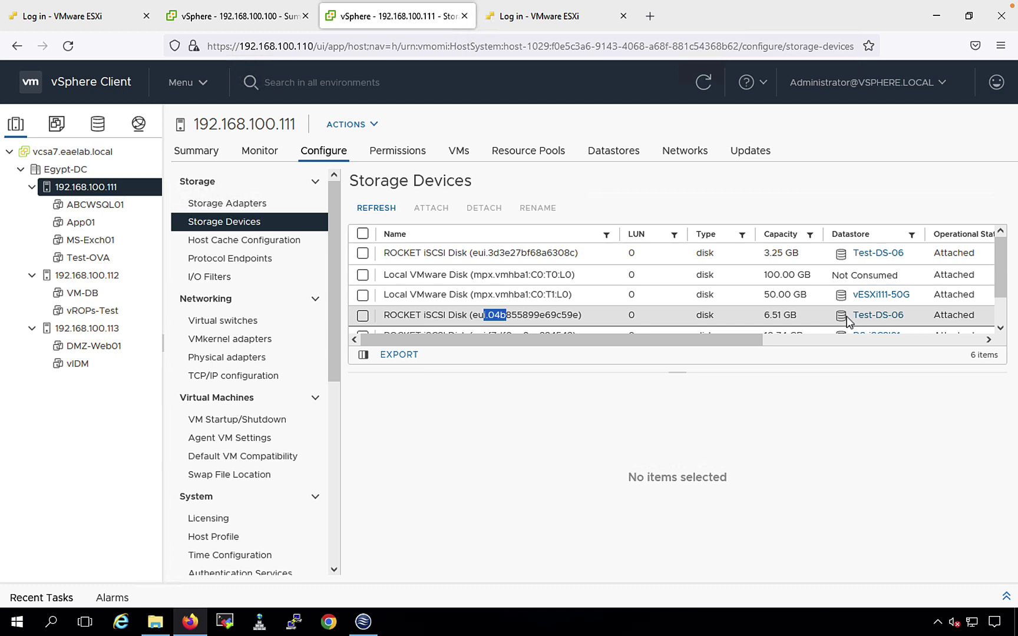
Step: Check the identifier of the 3.25 GB ROCKET iSCSI disk and show the datastores of host 192.168.100.111
{"action": "left_click_drag", "start_coordinate": [443, 252], "coordinate": [510, 253]}
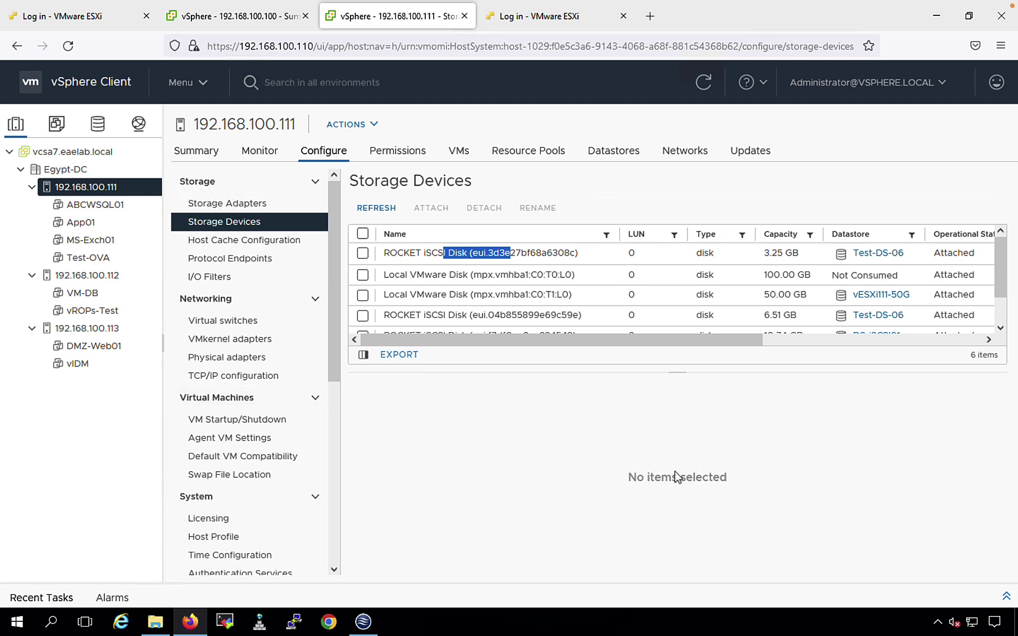
{"action": "left_click", "coordinate": [483, 413]}
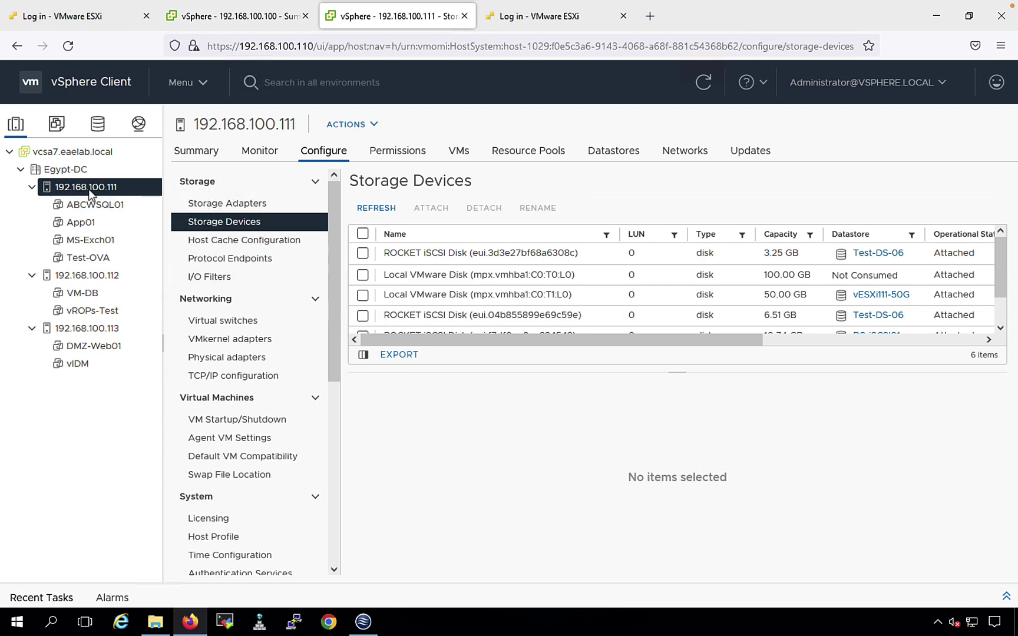
{"action": "left_click", "coordinate": [208, 151]}
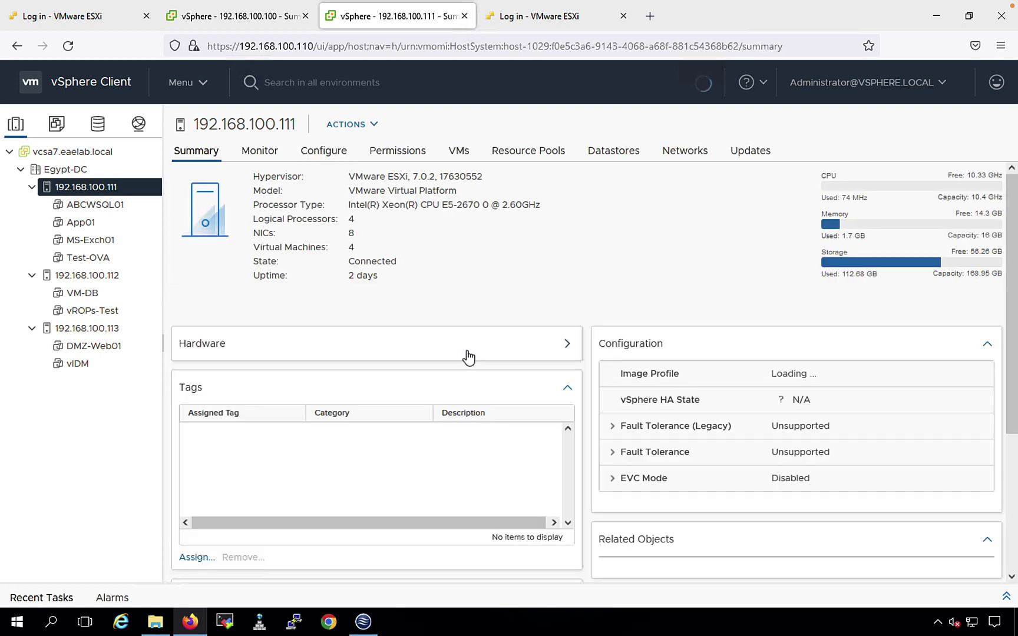
{"action": "left_click", "coordinate": [604, 154]}
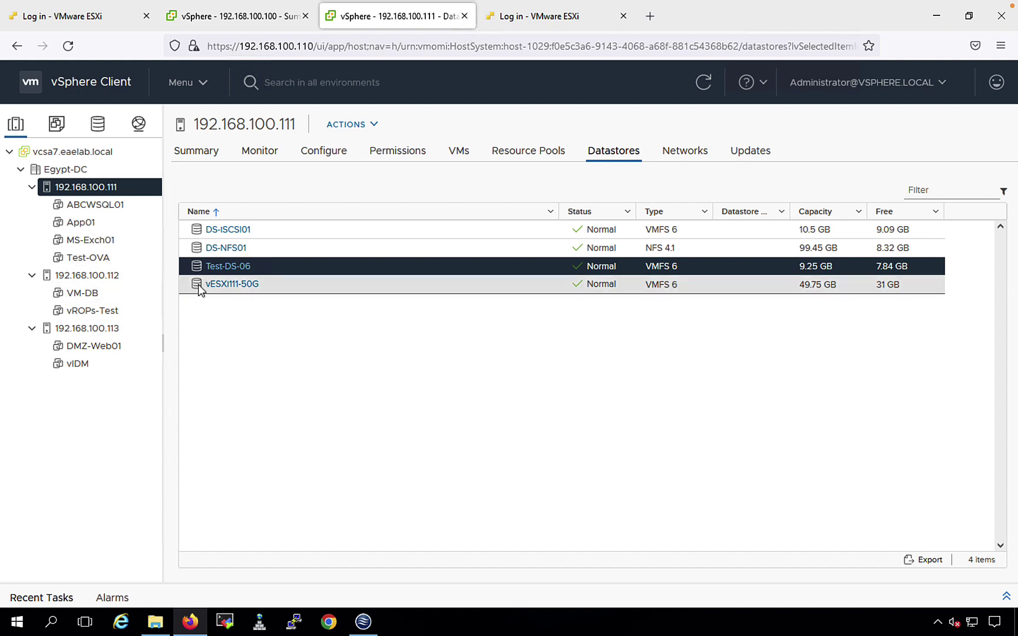
Step: Examine the actions available for datastore Test-DS-06, including its maintenance mode options, without applying any
{"action": "right_click", "coordinate": [216, 267]}
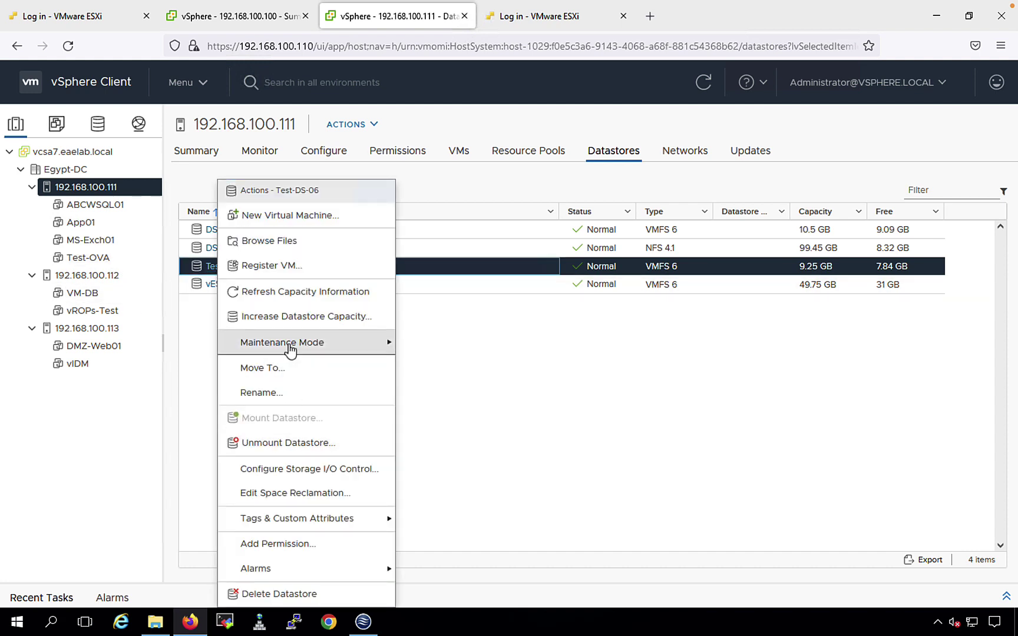
{"action": "mouse_move", "coordinate": [290, 348]}
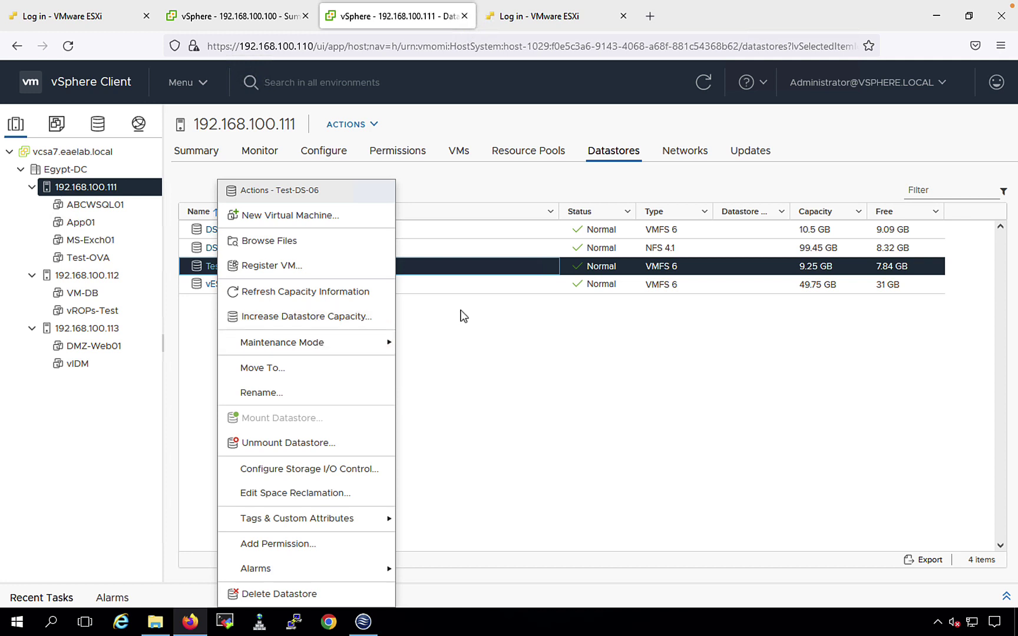
{"action": "mouse_move", "coordinate": [355, 348]}
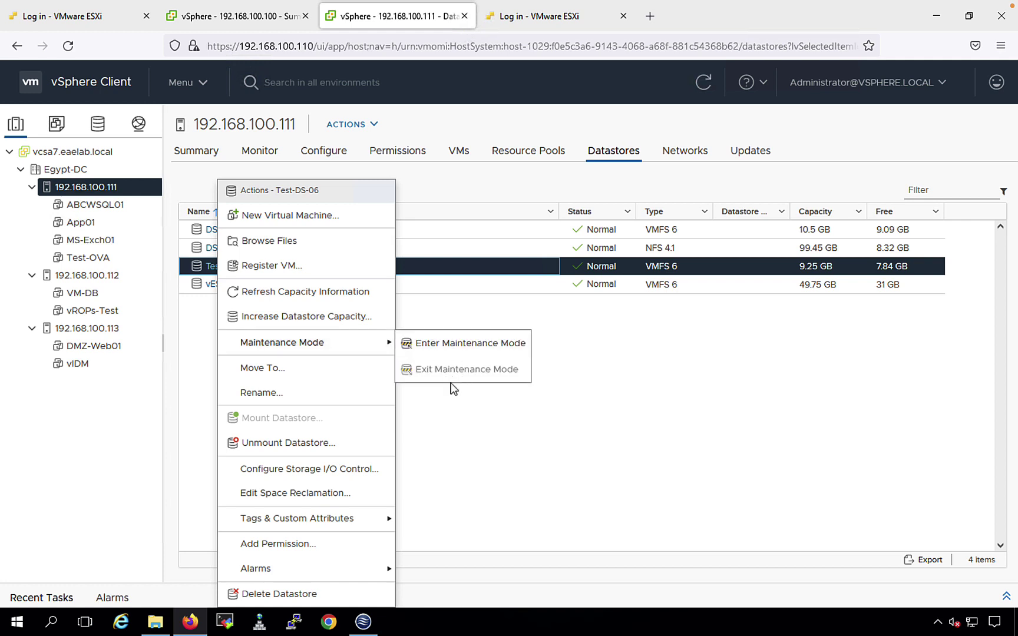
{"action": "left_click", "coordinate": [474, 405]}
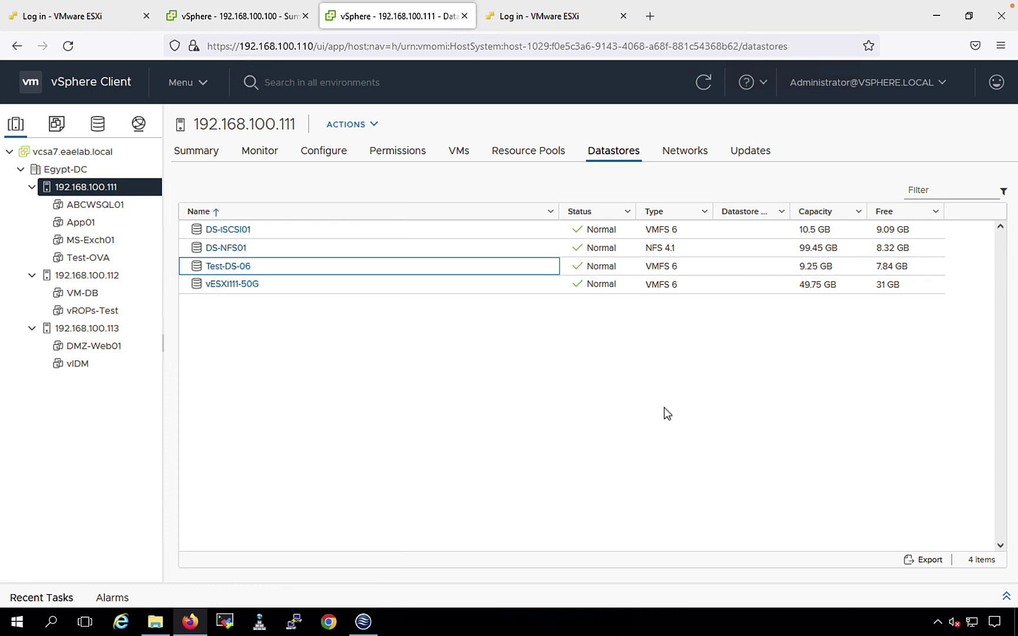